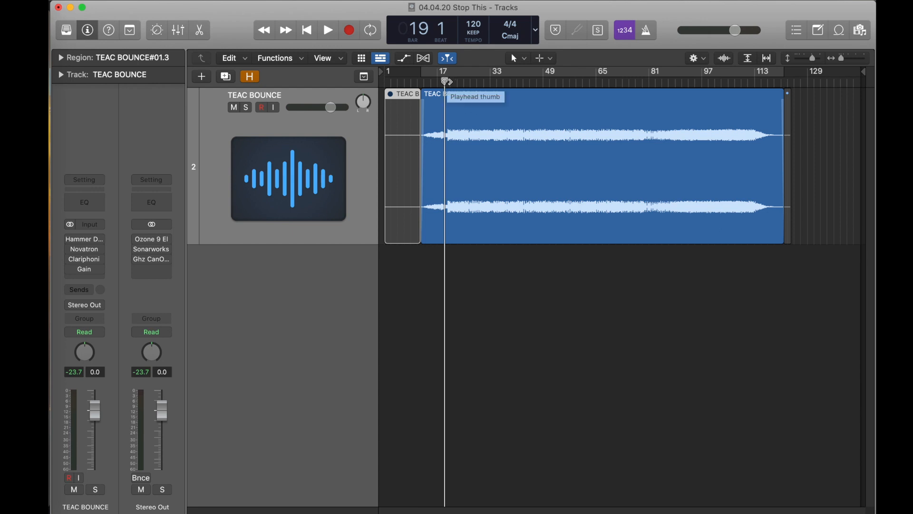
# - Play the TEAC BOUNCE track from bar 19 with its inserts off, and return the playhead to bar 19
pyautogui.press('space')
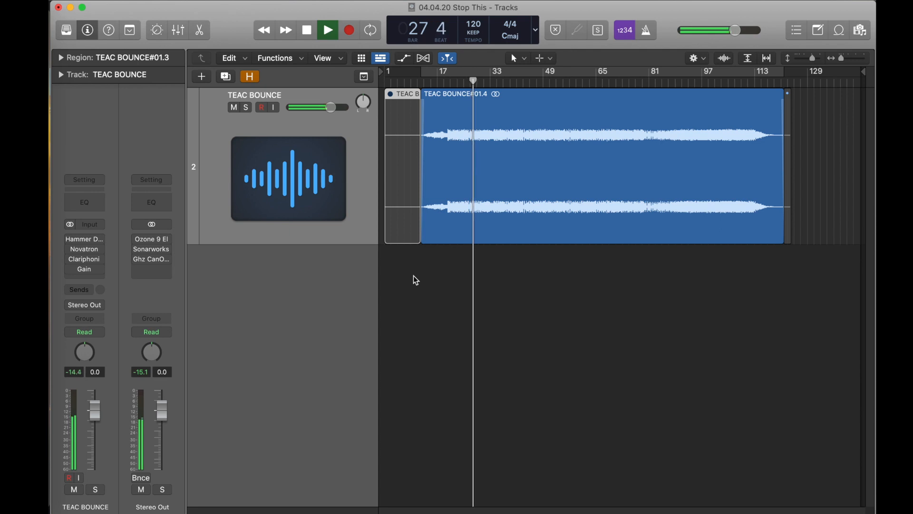
pyautogui.press('space')
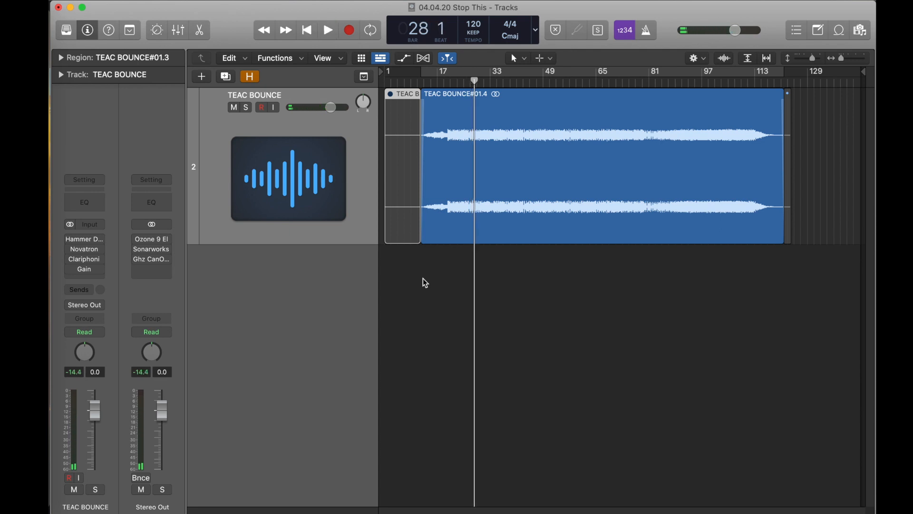
pyautogui.click(445, 81)
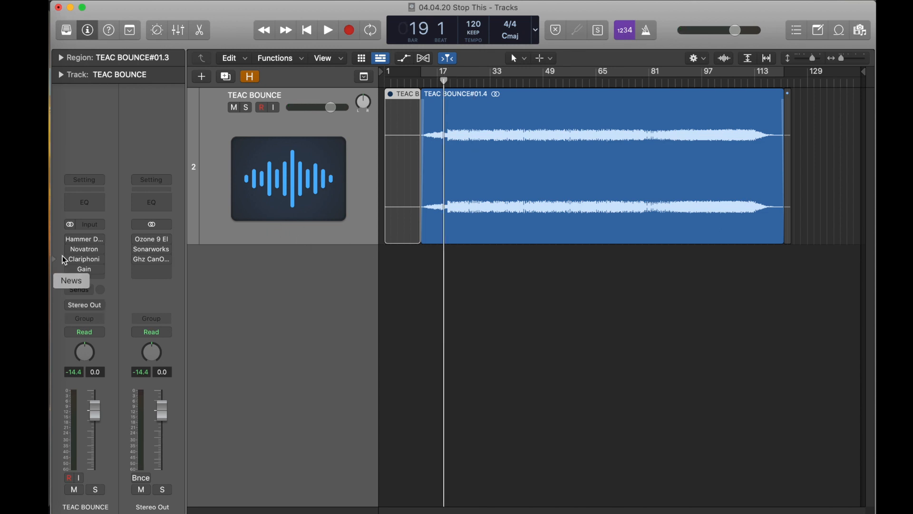
# - Enable the four inserts on the TEAC BOUNCE channel, from Hammer DSP through Gain, and audition the track from bar 19
pyautogui.moveTo(72, 243); pyautogui.dragTo(70, 268)
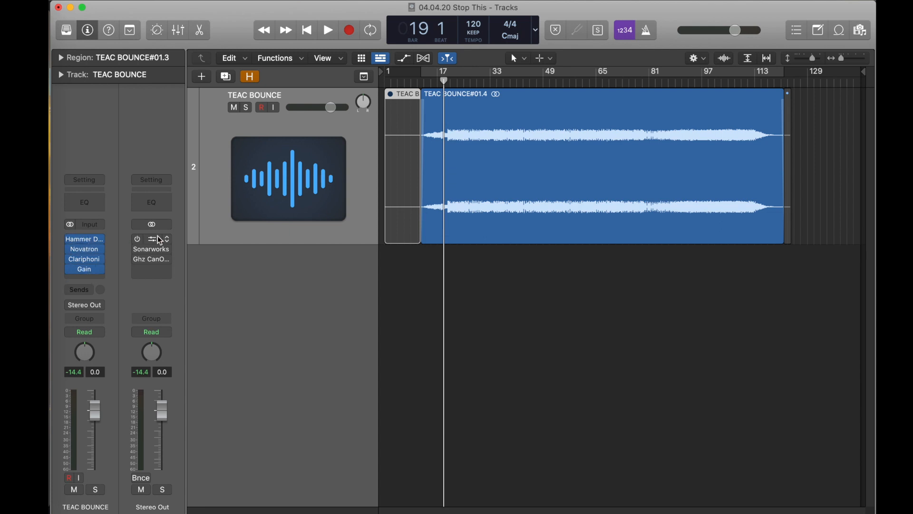
pyautogui.moveTo(104, 255)
pyautogui.press('space')
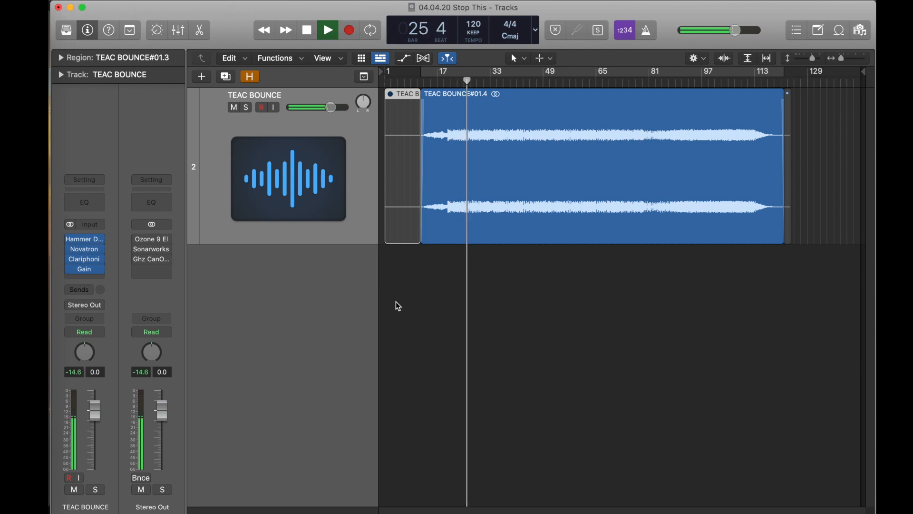
pyautogui.press('space')
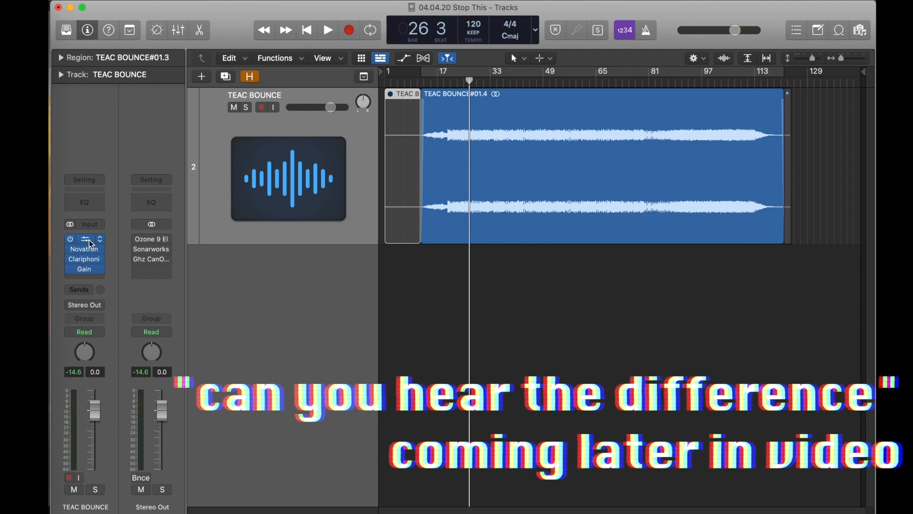
# - Open the Hammer DSP equalizer on the TEAC BOUNCE channel and reposition its window
pyautogui.click(91, 244)
pyautogui.moveTo(350, 99); pyautogui.dragTo(306, 22)
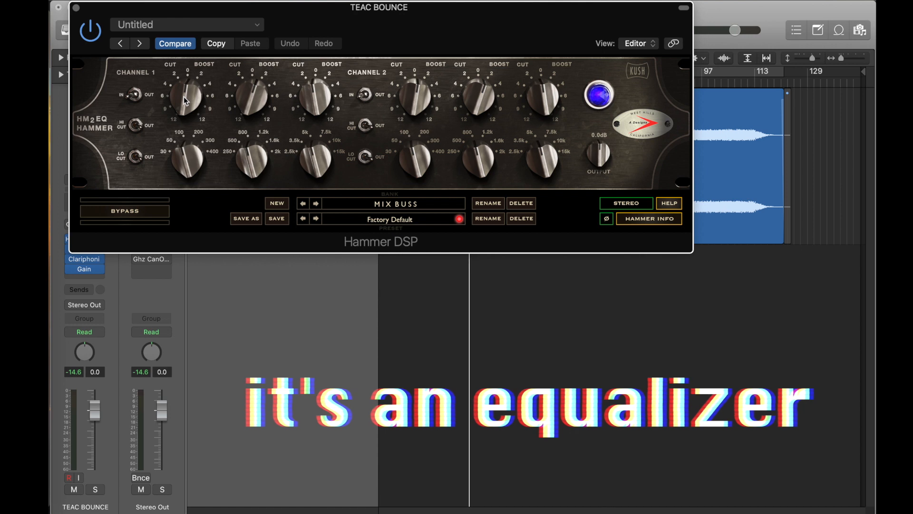
pyautogui.moveTo(170, 8); pyautogui.dragTo(219, 8)
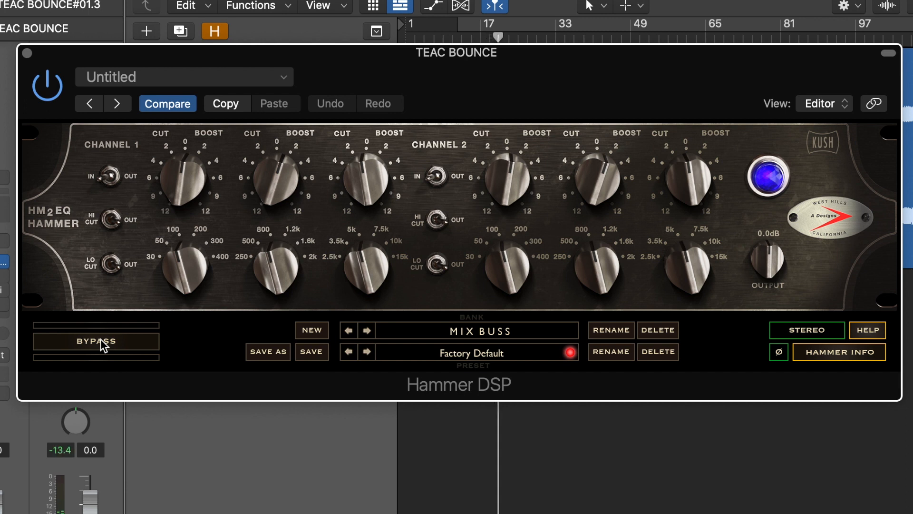
# - Compare the mix with Hammer DSP bypassed and active twice, leaving the equalizer active
pyautogui.click(101, 341)
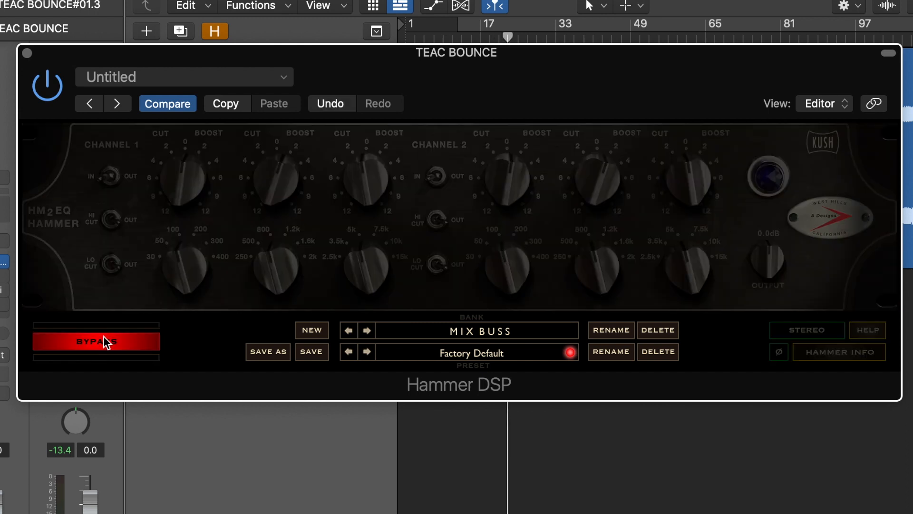
pyautogui.click(110, 339)
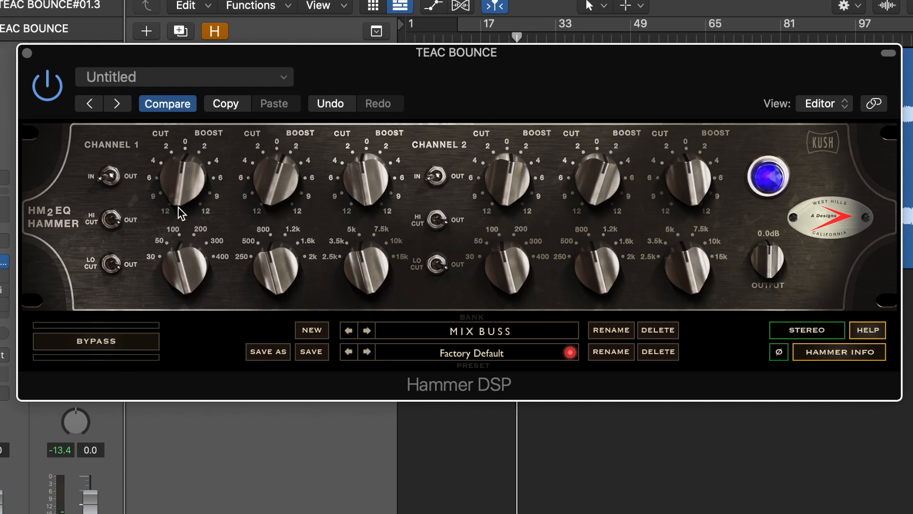
pyautogui.click(101, 341)
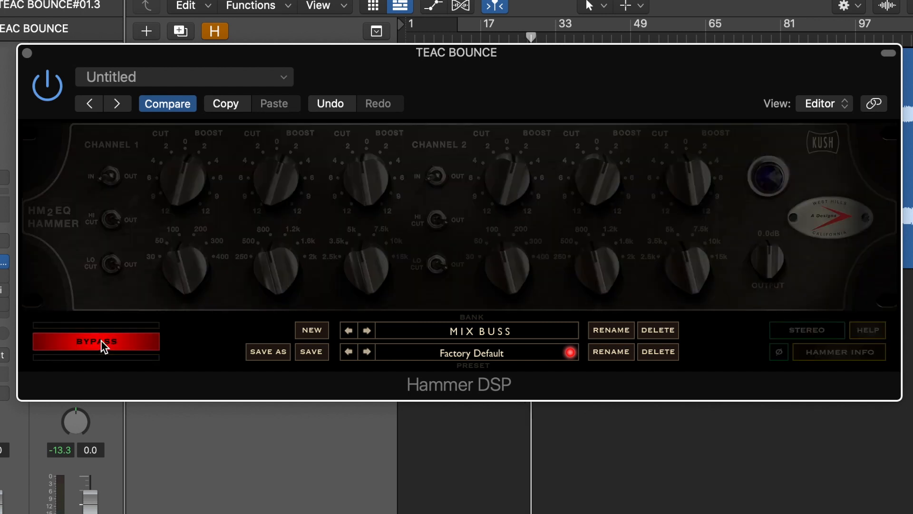
pyautogui.click(101, 341)
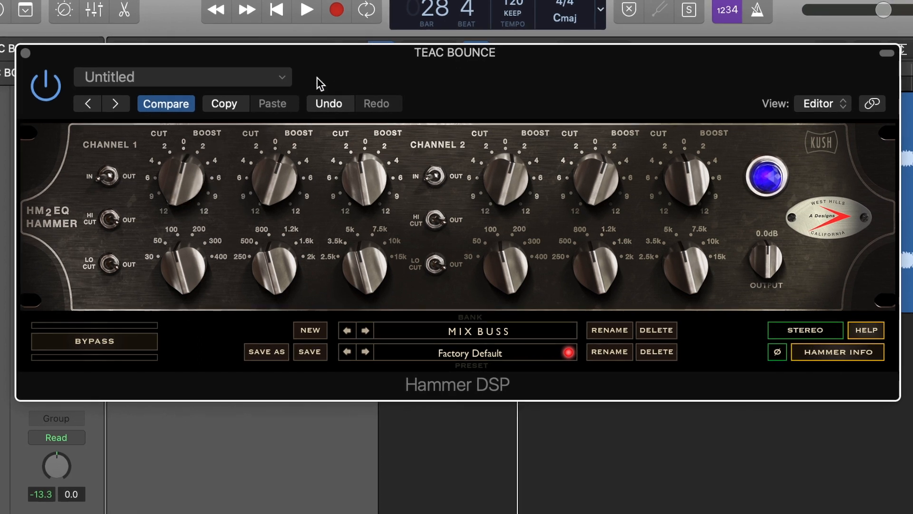
# - Play the track and fine-tune the low-band and mid-band gain on channel 1 of Hammer DSP by ear
pyautogui.press('space')
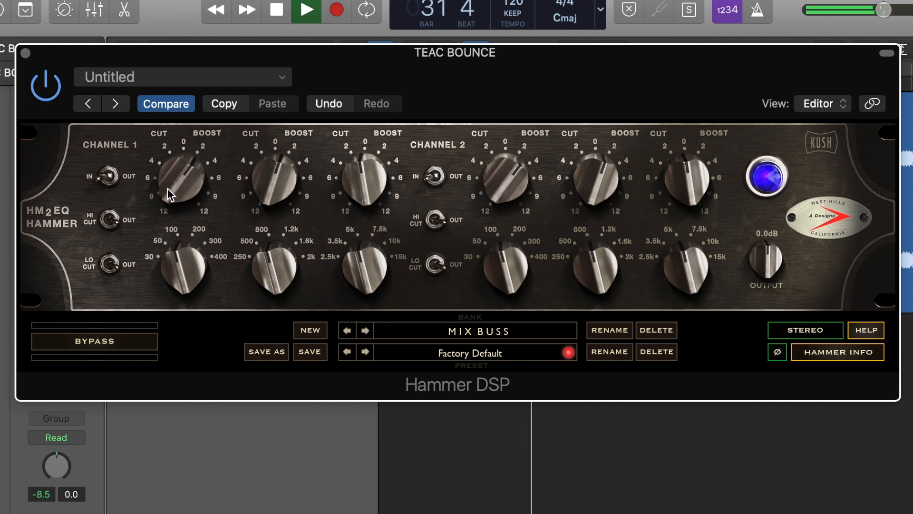
pyautogui.moveTo(168, 189)
pyautogui.mouseDown()
pyautogui.moveTo(167, 180)
pyautogui.moveTo(169, 192)
pyautogui.mouseUp()
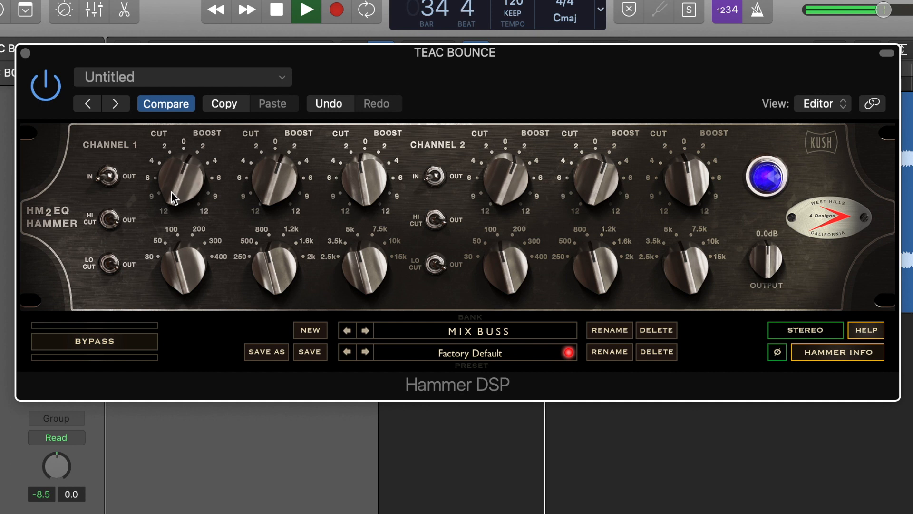
pyautogui.moveTo(270, 193)
pyautogui.mouseDown()
pyautogui.moveTo(265, 170)
pyautogui.moveTo(265, 192)
pyautogui.mouseUp()
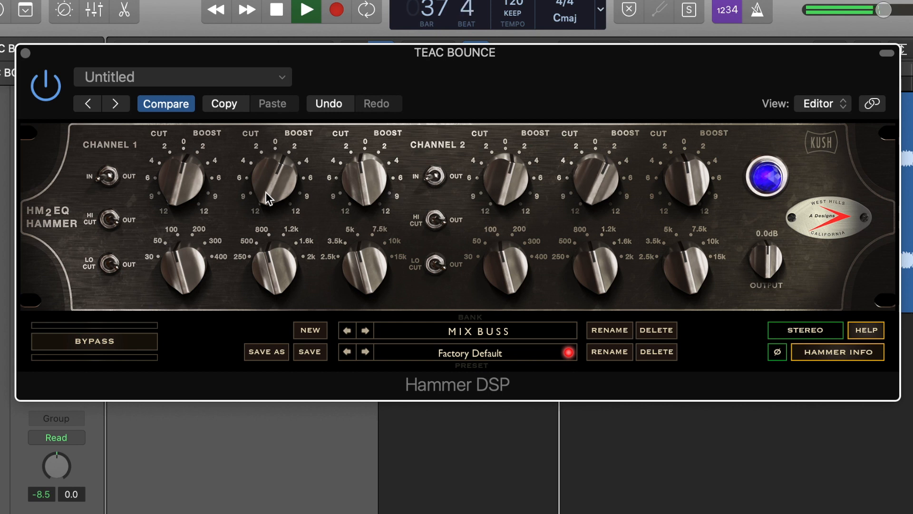
pyautogui.moveTo(174, 185); pyautogui.dragTo(176, 190)
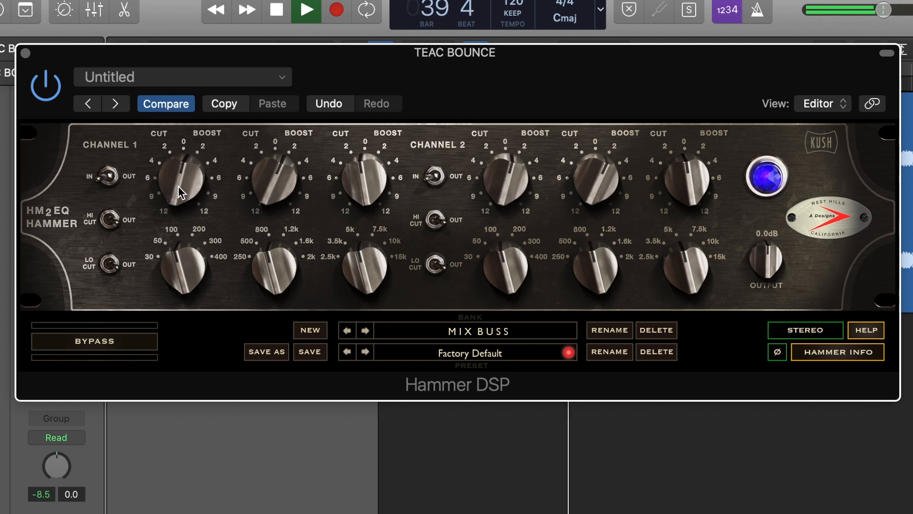
# - Try stronger boost and a higher frequency on Hammer DSP's high band during playback, returning both near their starting positions
pyautogui.moveTo(358, 183); pyautogui.dragTo(356, 153)
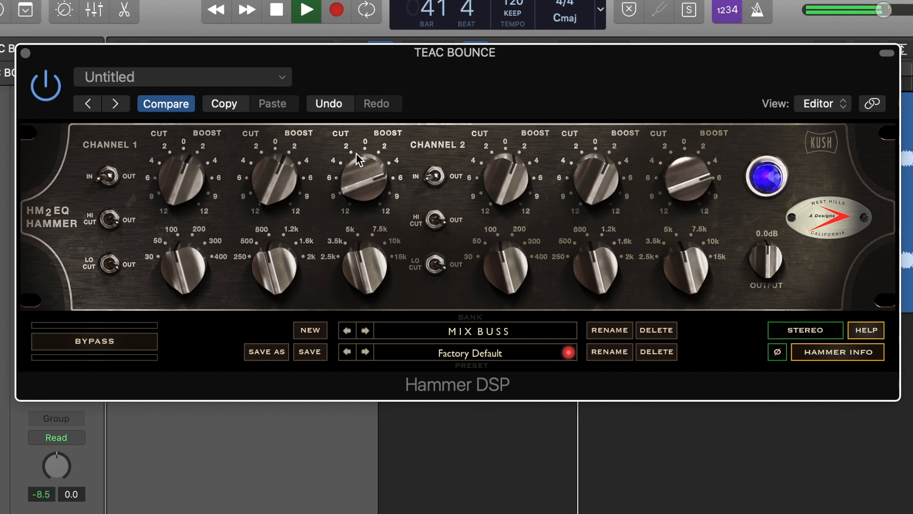
pyautogui.moveTo(356, 155); pyautogui.dragTo(359, 185)
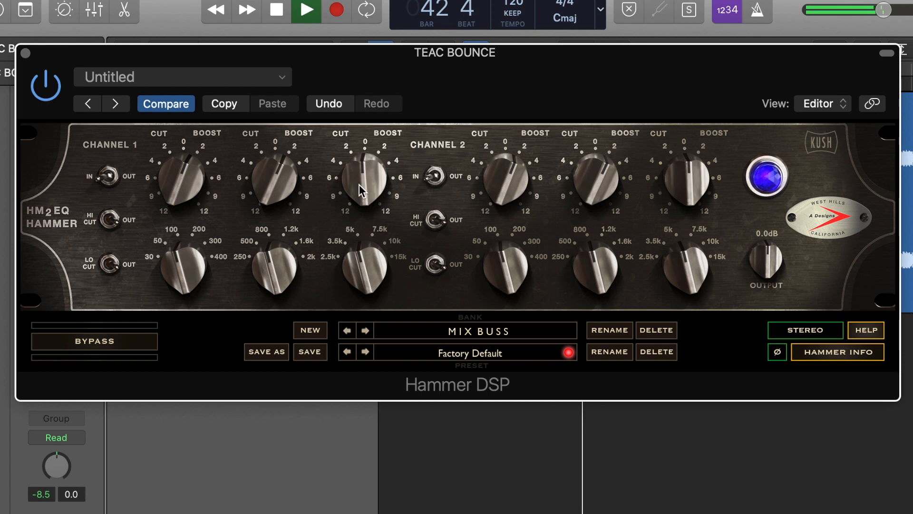
pyautogui.moveTo(362, 281); pyautogui.dragTo(355, 243)
pyautogui.moveTo(361, 188)
pyautogui.mouseDown()
pyautogui.moveTo(359, 156)
pyautogui.moveTo(363, 200)
pyautogui.mouseUp()
pyautogui.moveTo(376, 276); pyautogui.dragTo(366, 259)
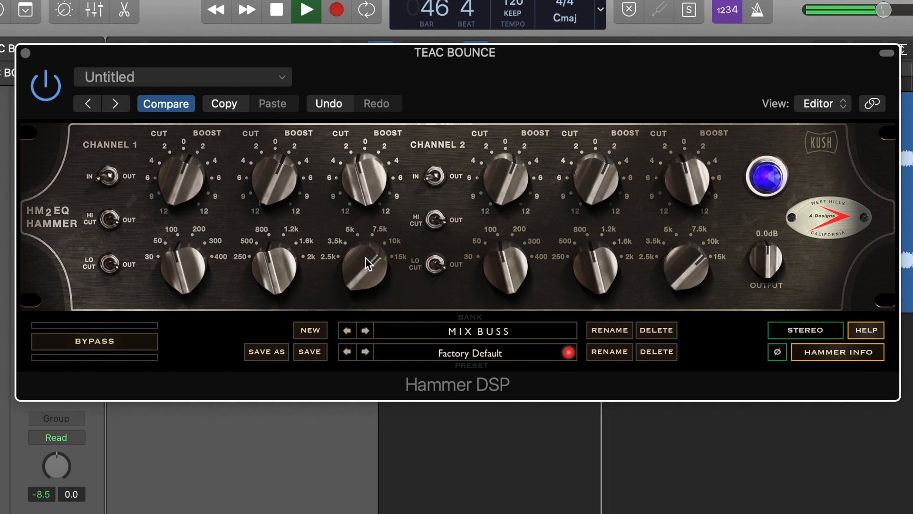
pyautogui.moveTo(364, 195)
pyautogui.mouseDown()
pyautogui.moveTo(360, 144)
pyautogui.moveTo(361, 185)
pyautogui.mouseUp()
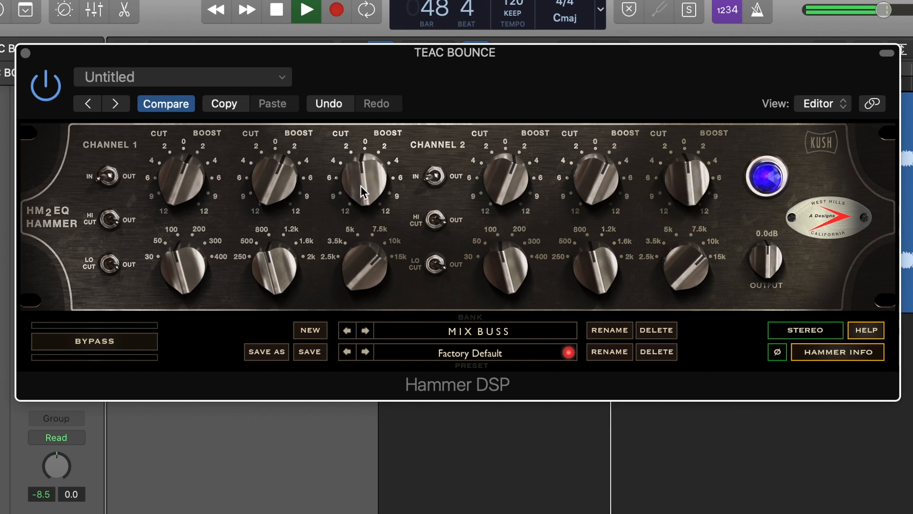
pyautogui.moveTo(362, 261); pyautogui.dragTo(358, 292)
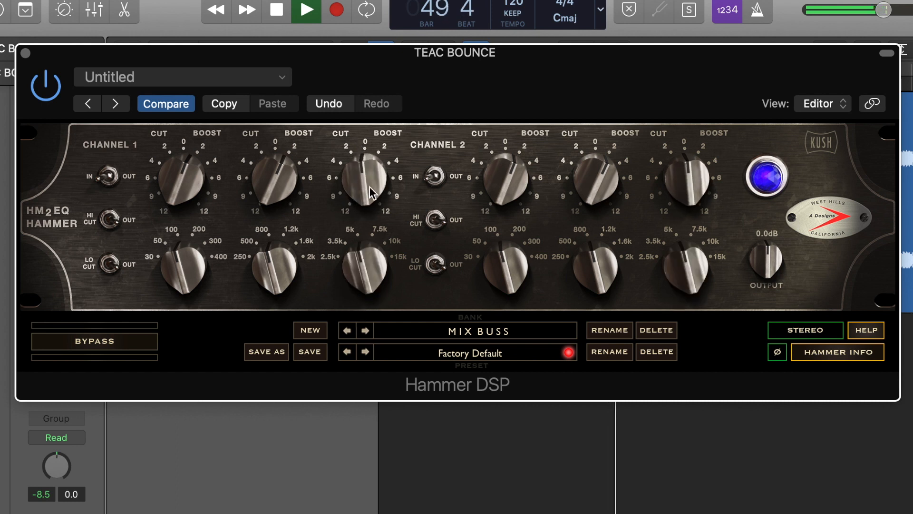
pyautogui.moveTo(363, 168)
pyautogui.mouseDown()
pyautogui.moveTo(357, 195)
pyautogui.moveTo(358, 167)
pyautogui.moveTo(360, 175)
pyautogui.mouseUp()
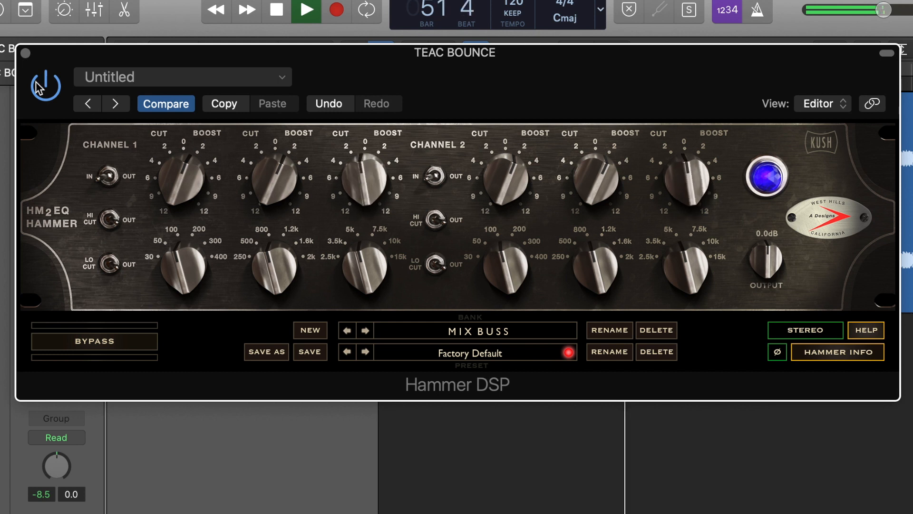
pyautogui.press('space')
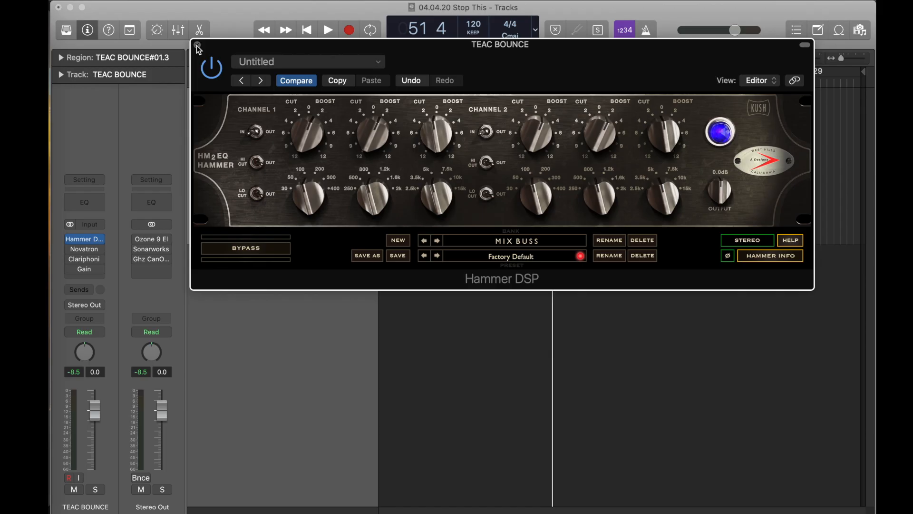
# - Close the Hammer DSP window, then open the Novatron compressor on the TEAC BOUNCE channel and switch it on
pyautogui.moveTo(511, 69); pyautogui.dragTo(490, 73)
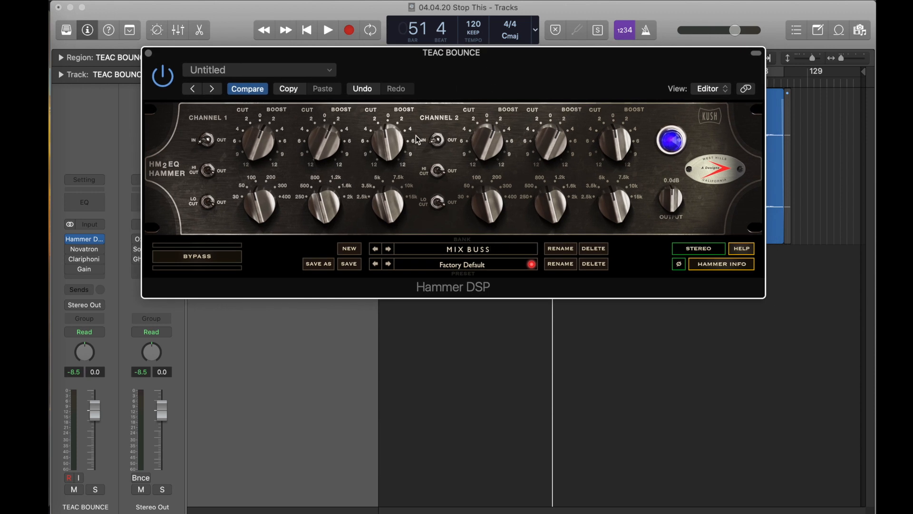
pyautogui.click(149, 53)
pyautogui.click(85, 250)
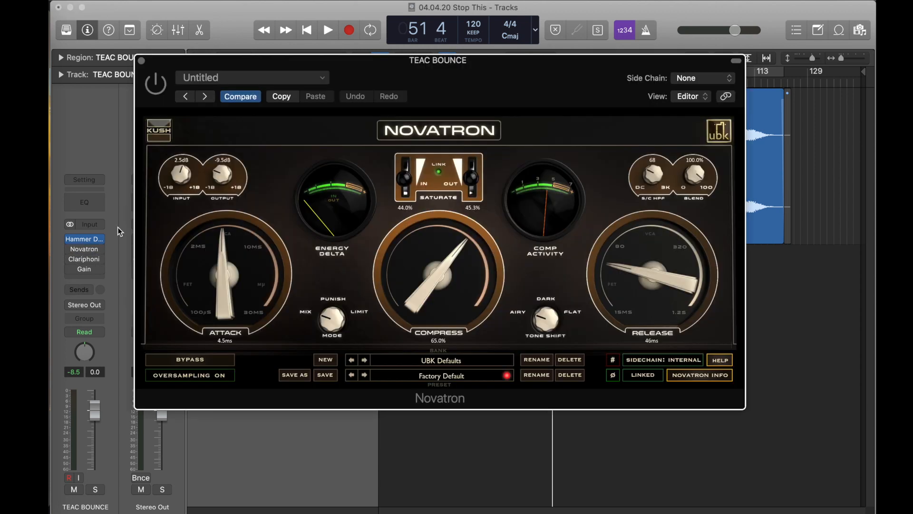
pyautogui.moveTo(397, 76); pyautogui.dragTo(442, 29)
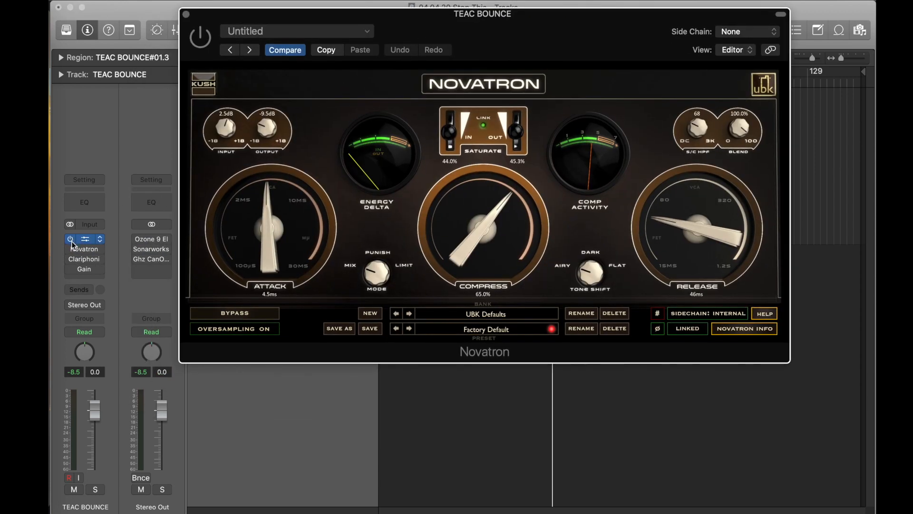
pyautogui.click(200, 37)
pyautogui.moveTo(513, 19); pyautogui.dragTo(485, 33)
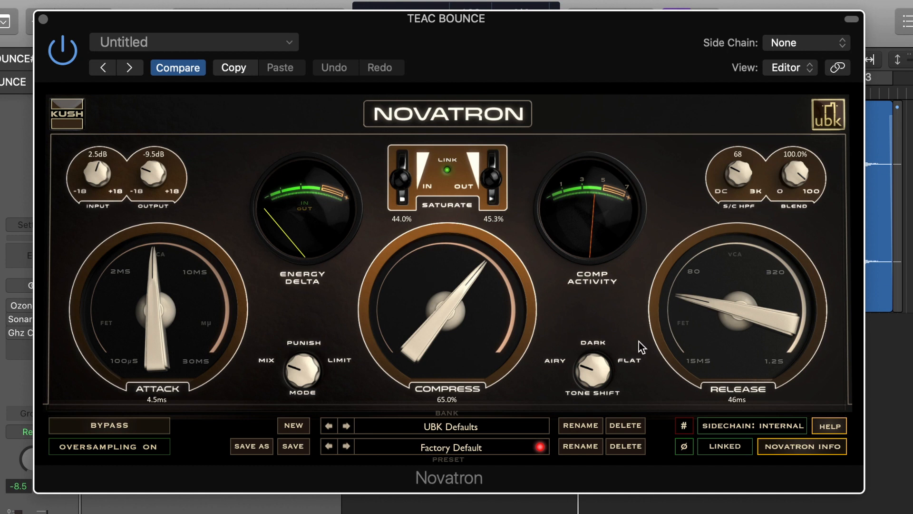
# - Read Novatron's built-in information page and return to its controls
pyautogui.click(797, 445)
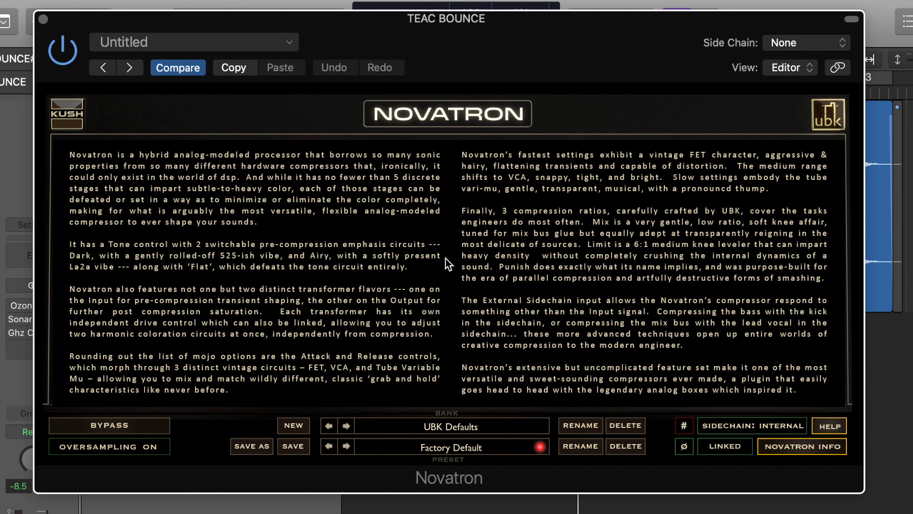
pyautogui.click(795, 444)
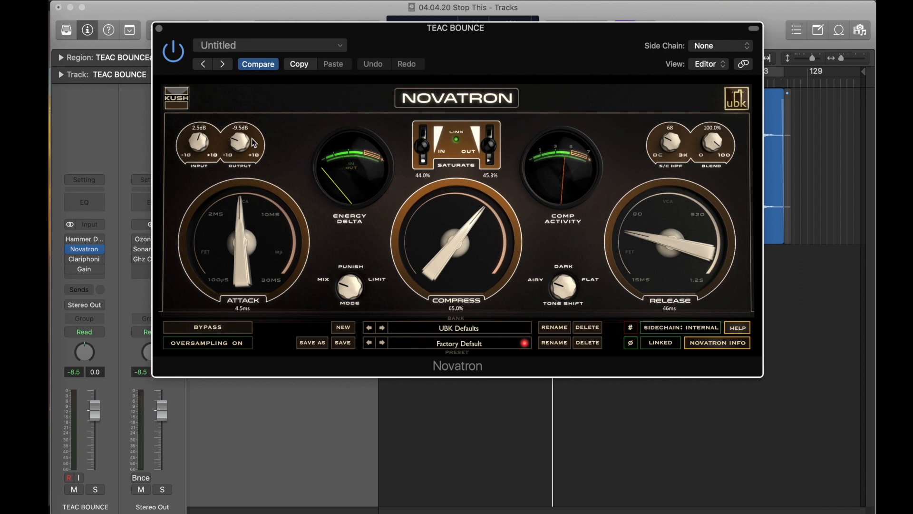
# - Unlink Novatron's saturation controls, adjust them to 47.3% input and 46.6% output, and relink them
pyautogui.click(455, 141)
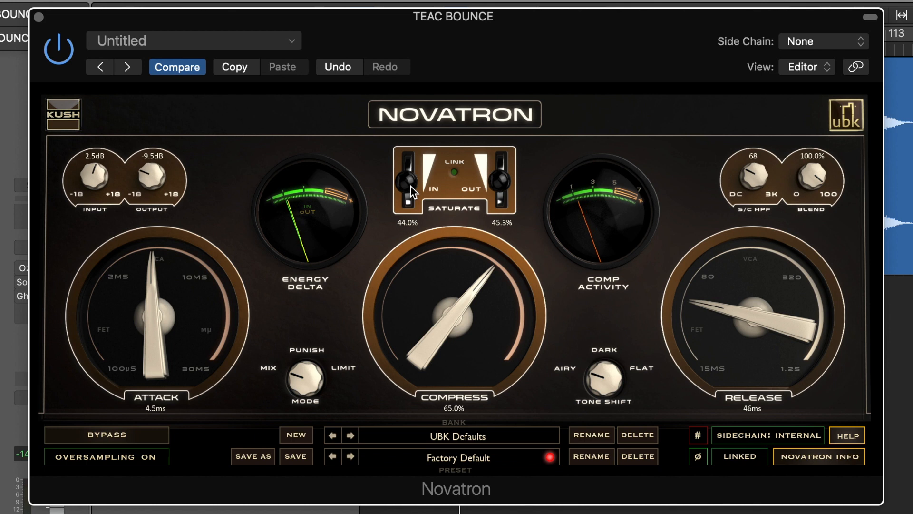
pyautogui.moveTo(425, 150); pyautogui.dragTo(425, 147)
pyautogui.moveTo(411, 182)
pyautogui.mouseDown()
pyautogui.moveTo(412, 157)
pyautogui.moveTo(412, 185)
pyautogui.mouseUp()
pyautogui.moveTo(495, 180)
pyautogui.mouseDown()
pyautogui.moveTo(497, 147)
pyautogui.moveTo(505, 185)
pyautogui.mouseUp()
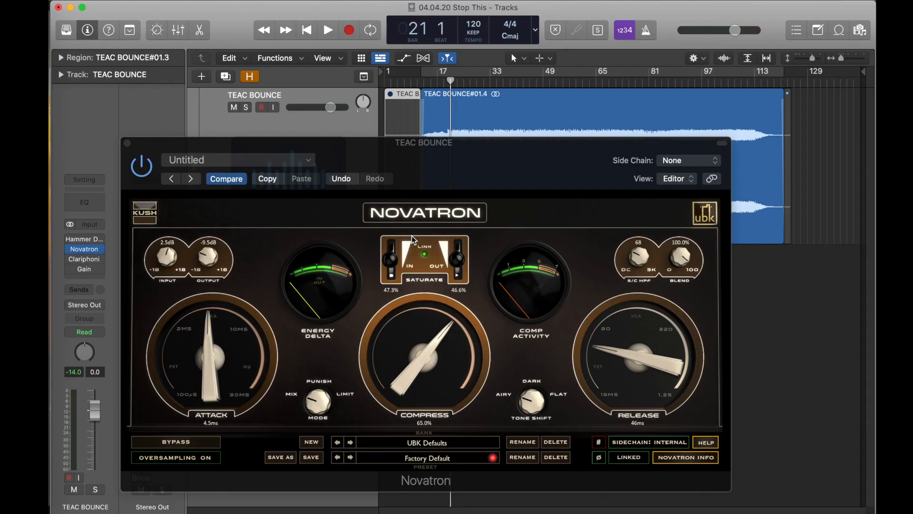
pyautogui.moveTo(452, 169); pyautogui.dragTo(460, 102)
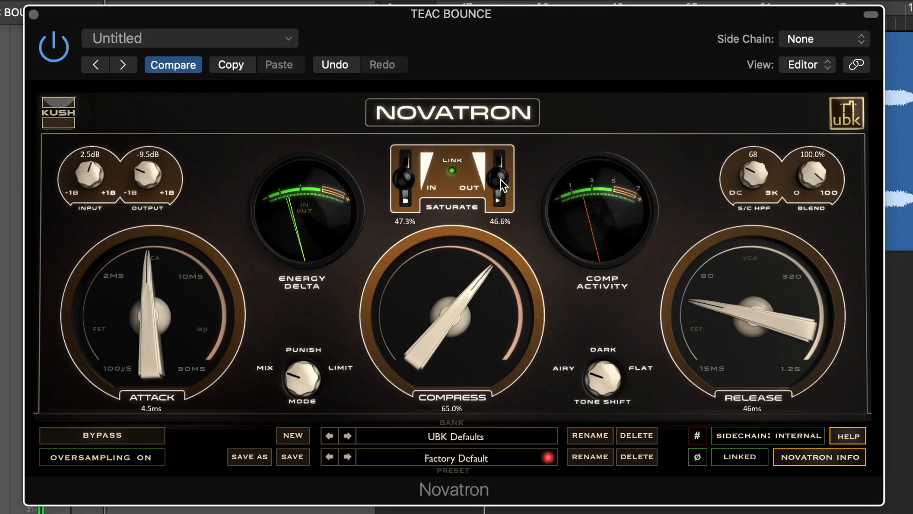
# - Audition Novatron with the linked saturation lowered to about 0%, then raise it to 45.4% input and 44.7% output
pyautogui.moveTo(500, 179); pyautogui.dragTo(504, 232)
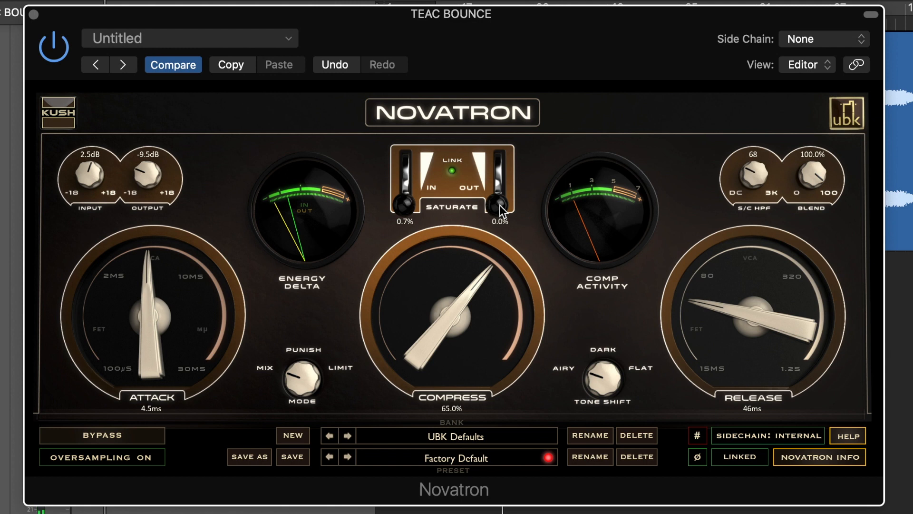
pyautogui.moveTo(500, 205); pyautogui.dragTo(498, 179)
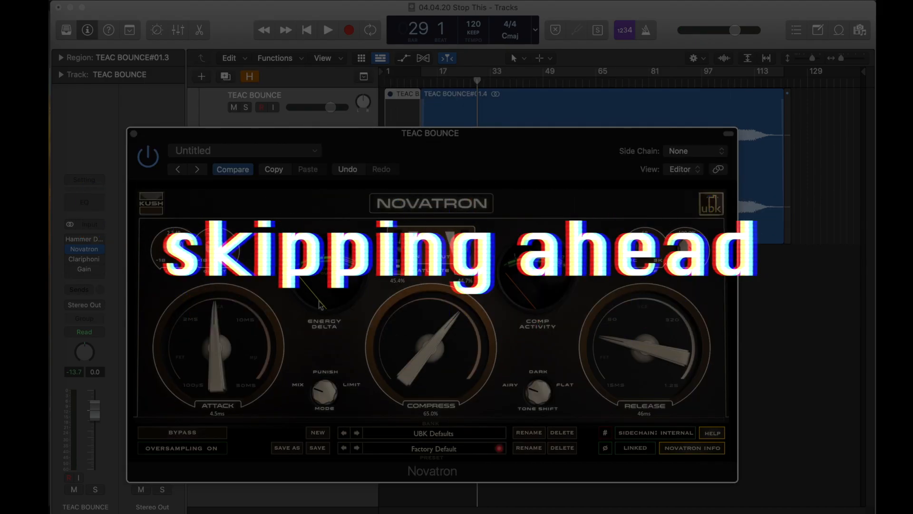
pyautogui.press('space')
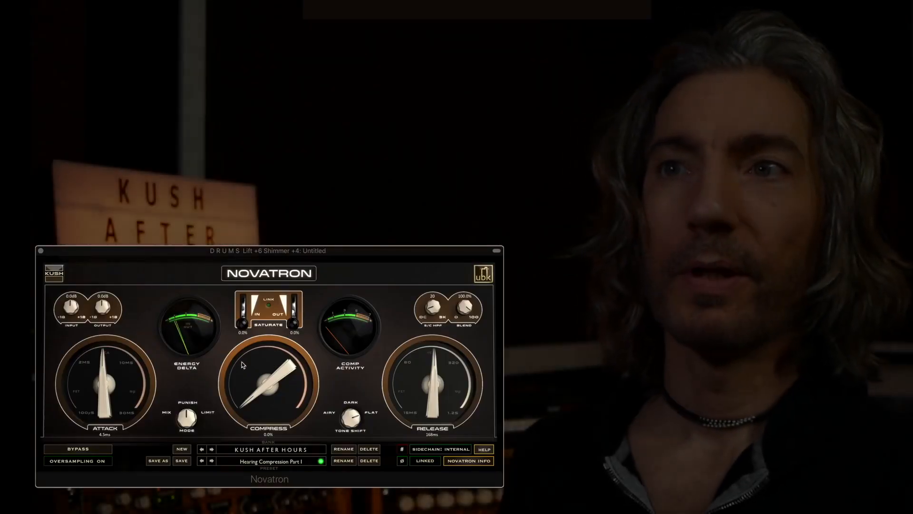
# - Audition the mix with Novatron bypassed and engaged in turn, leaving the compressor active
pyautogui.click(263, 386)
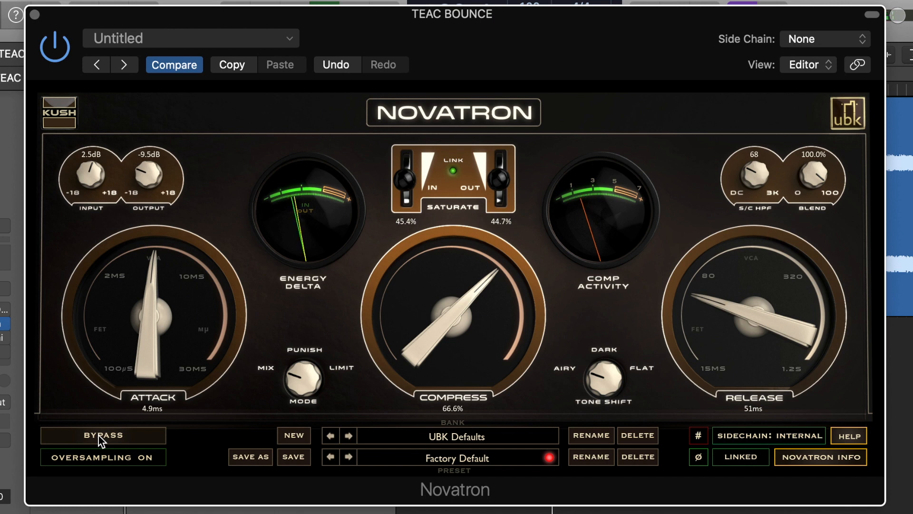
pyautogui.click(101, 435)
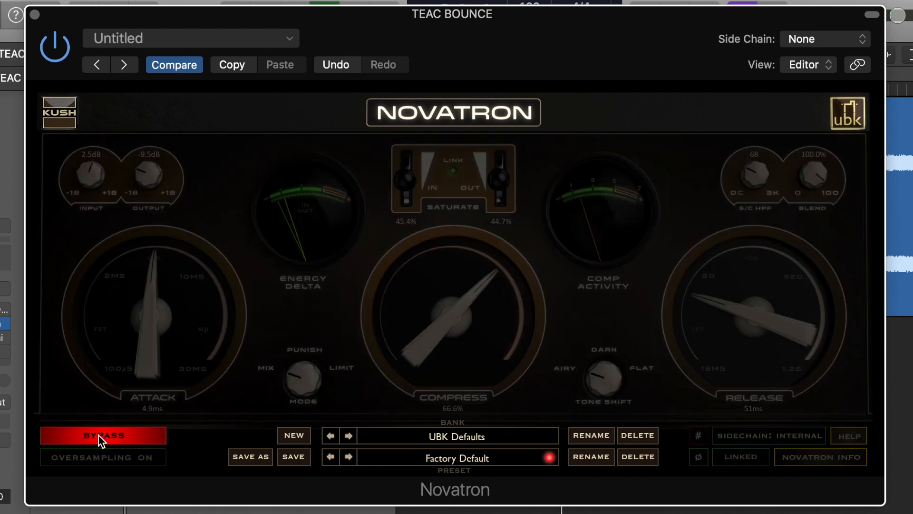
pyautogui.click(98, 436)
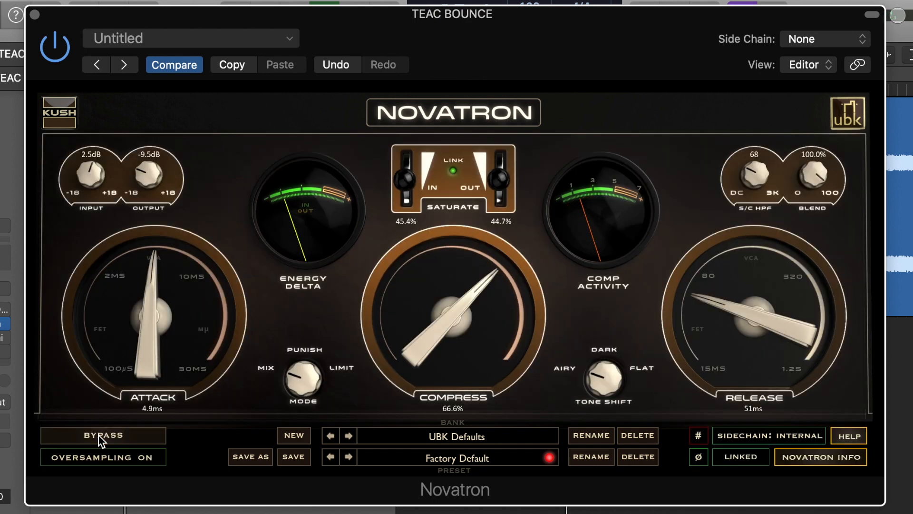
pyautogui.click(98, 436)
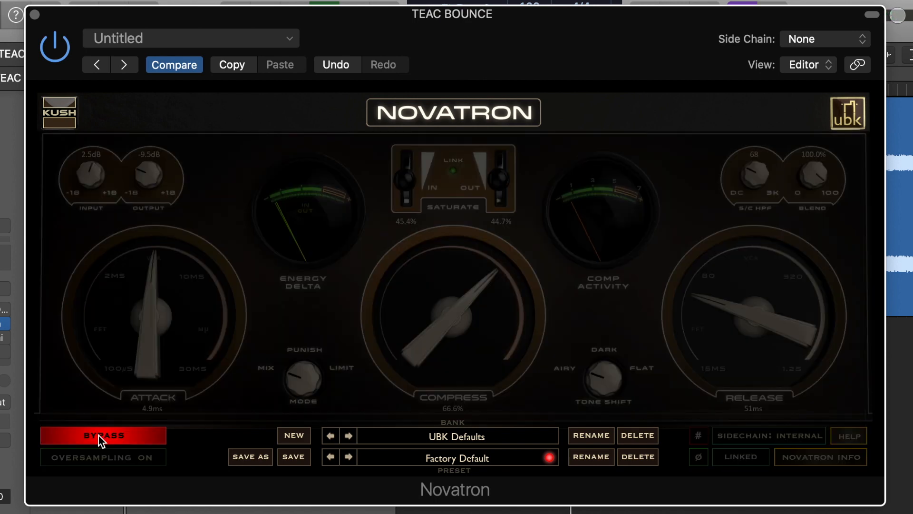
pyautogui.click(98, 435)
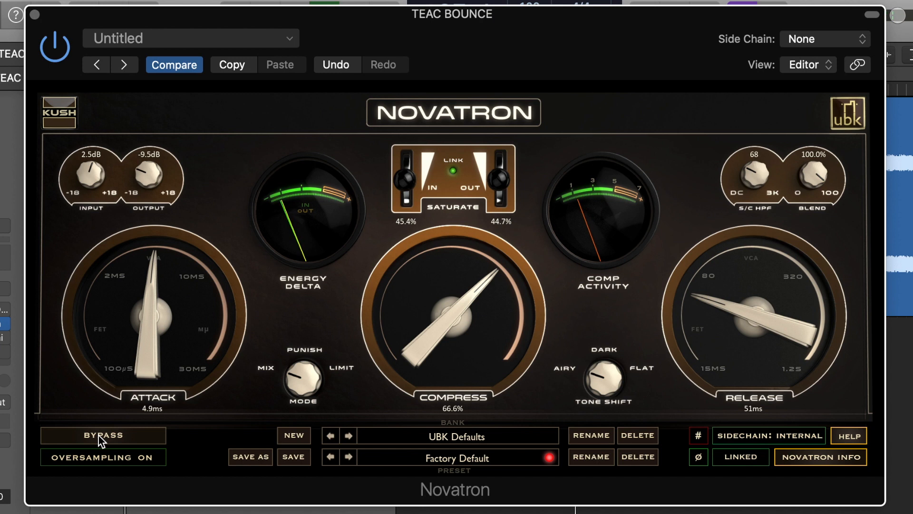
pyautogui.click(100, 436)
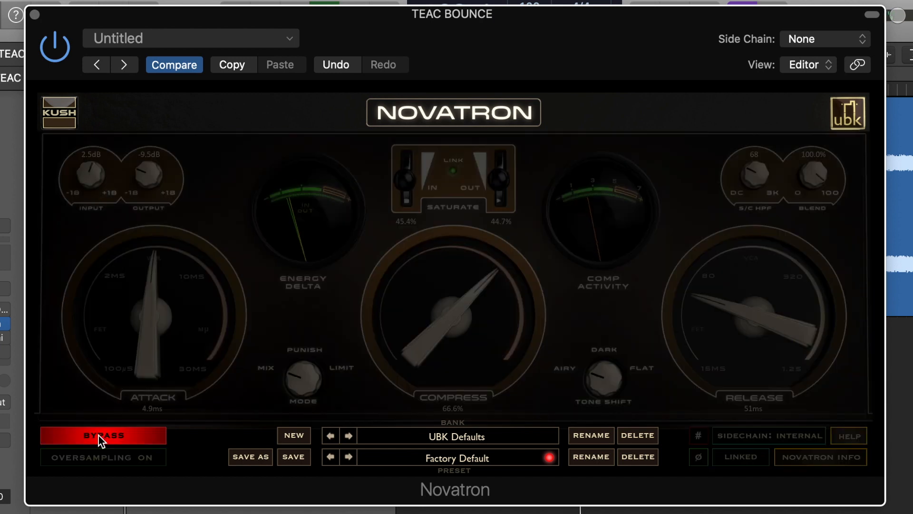
pyautogui.click(99, 436)
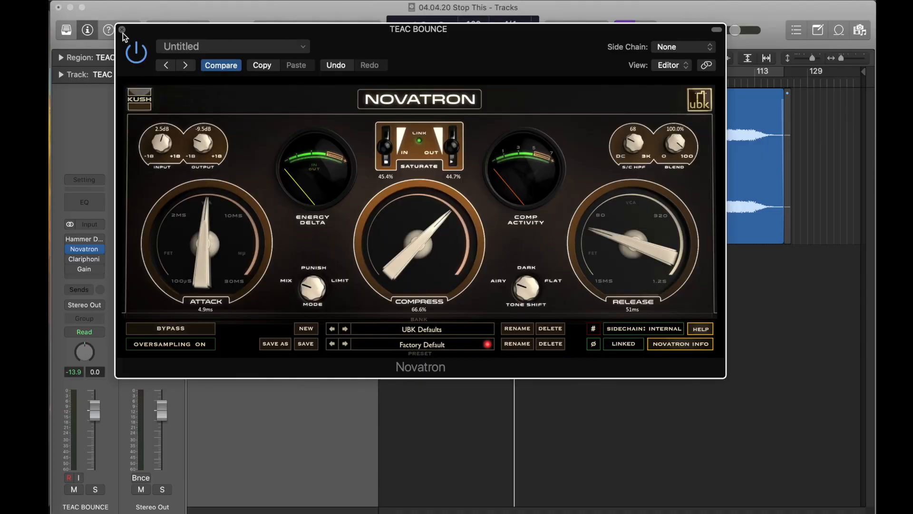
# - Close the Novatron window, then open the Clariphonic equalizer on the TEAC BOUNCE channel and switch it on
pyautogui.click(122, 30)
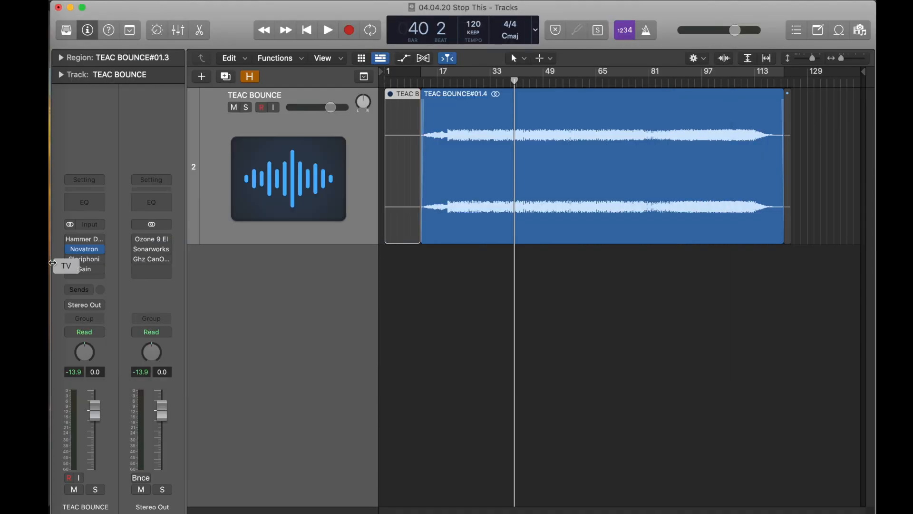
pyautogui.click(86, 262)
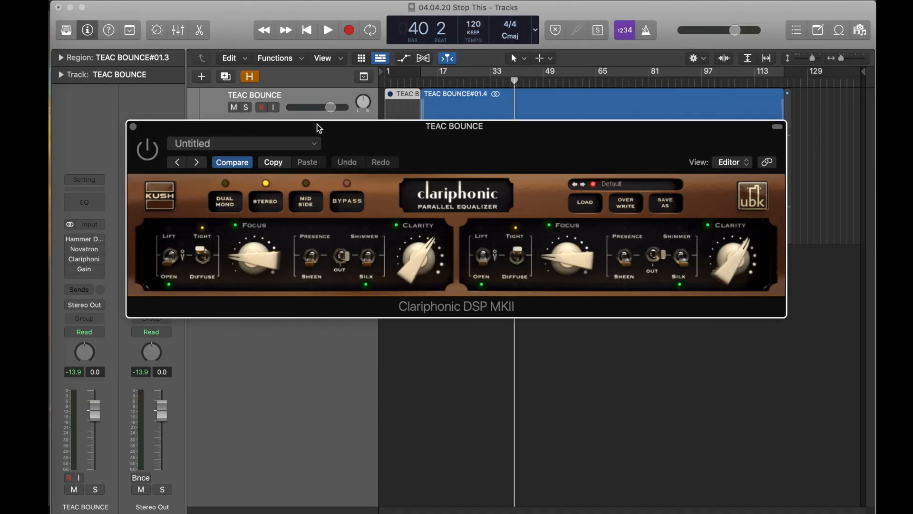
pyautogui.moveTo(371, 149); pyautogui.dragTo(370, 132)
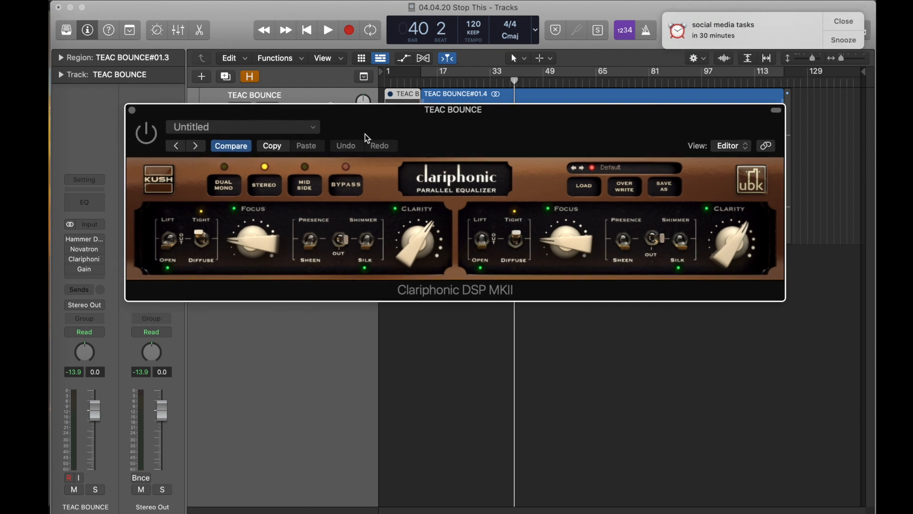
pyautogui.click(153, 137)
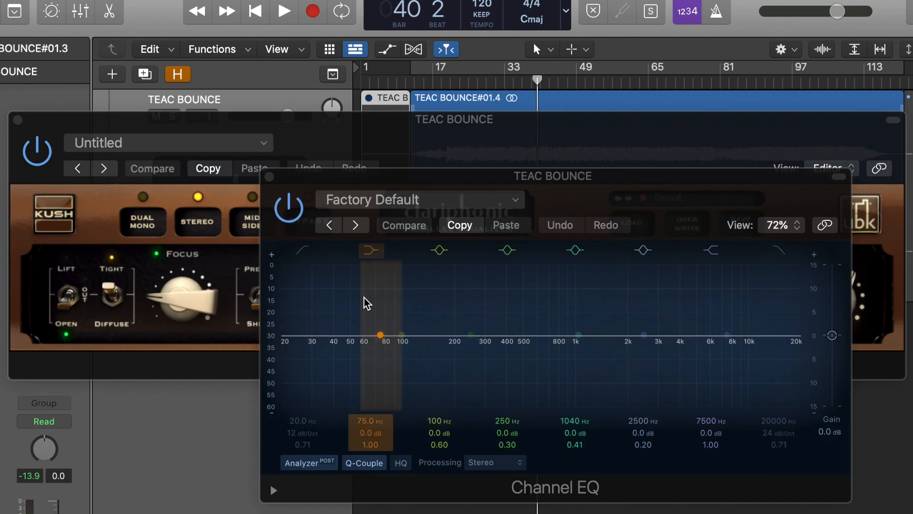
# - Boost Channel EQ's high shelf, sweeping it up to 14500 Hz and settling at 5550 Hz with +5.0 dB, then close the equalizer
pyautogui.moveTo(601, 182); pyautogui.dragTo(490, 168)
pyautogui.moveTo(617, 317)
pyautogui.mouseDown()
pyautogui.moveTo(616, 298)
pyautogui.moveTo(620, 314)
pyautogui.mouseUp()
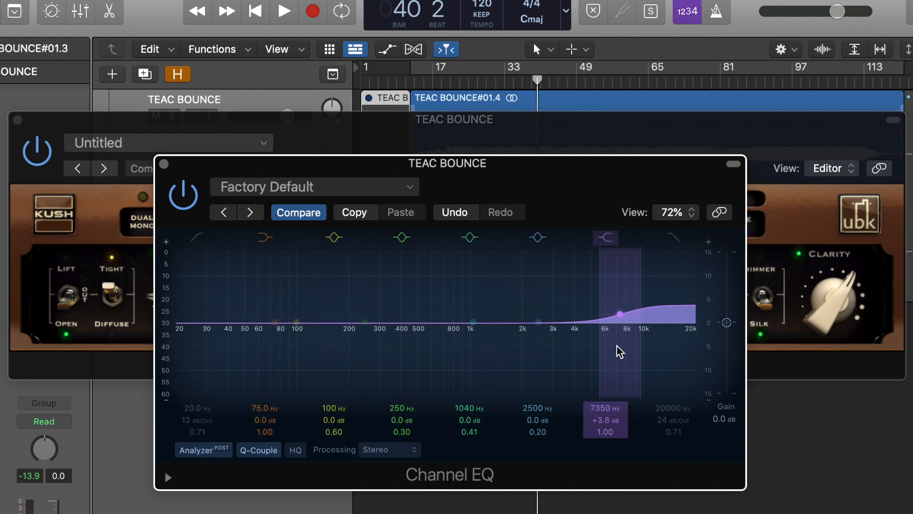
pyautogui.moveTo(622, 315); pyautogui.dragTo(678, 312)
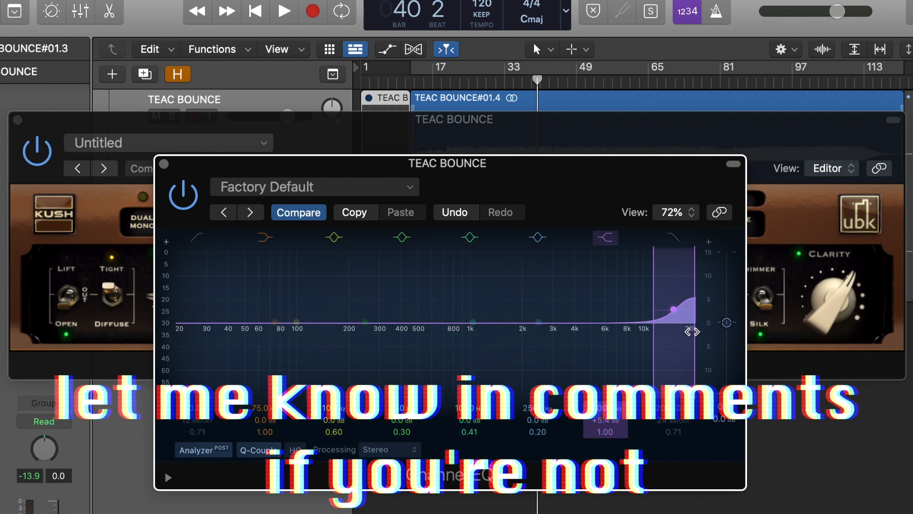
pyautogui.moveTo(675, 310)
pyautogui.mouseDown()
pyautogui.moveTo(692, 312)
pyautogui.moveTo(671, 310)
pyautogui.mouseUp()
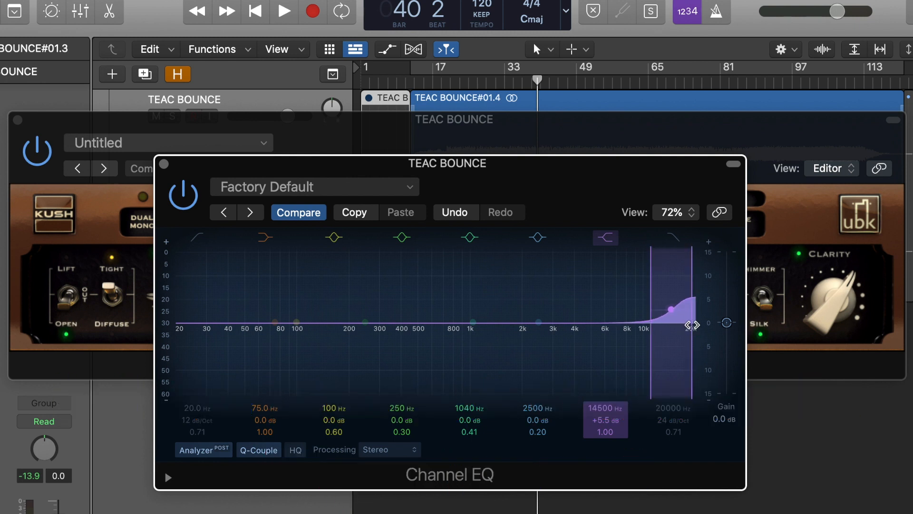
pyautogui.moveTo(672, 310); pyautogui.dragTo(604, 315)
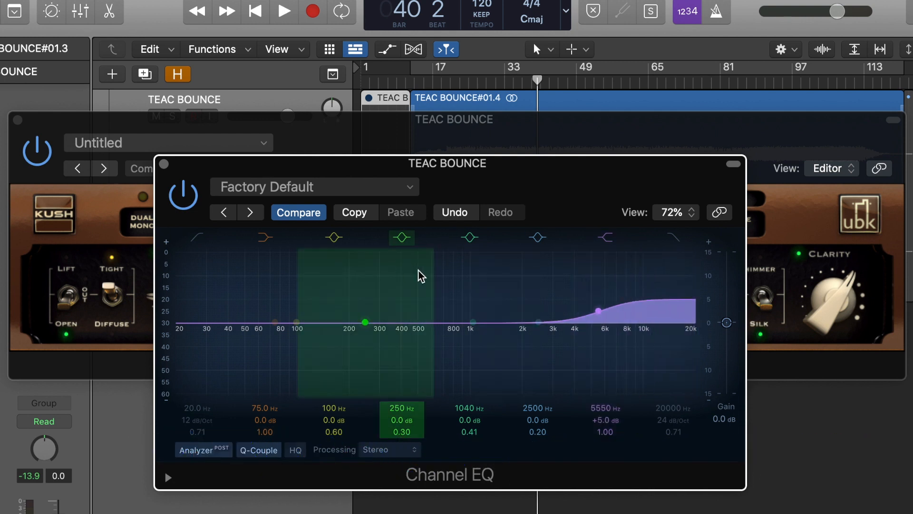
pyautogui.click(184, 195)
pyautogui.click(164, 164)
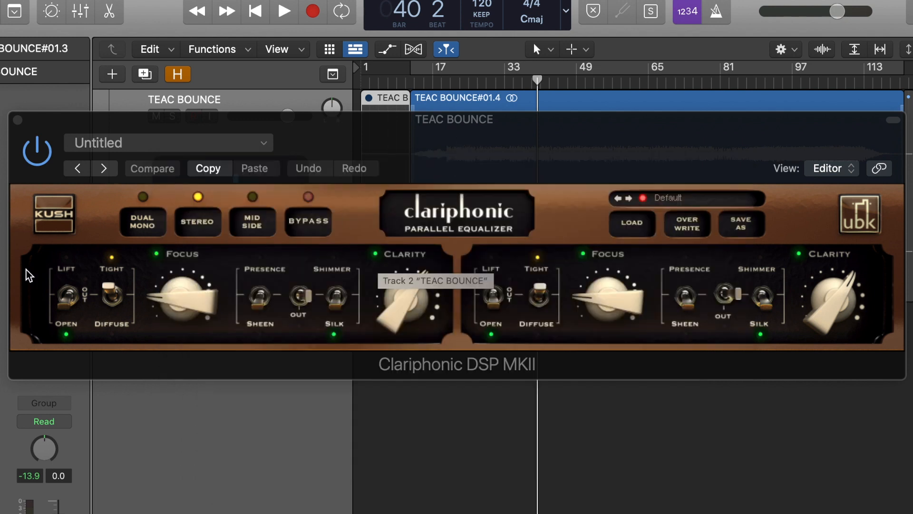
# - Reopen Channel EQ beside the Clariphonic to compare its high-shelf curve, then switch it off and close it
pyautogui.click(0, 281)
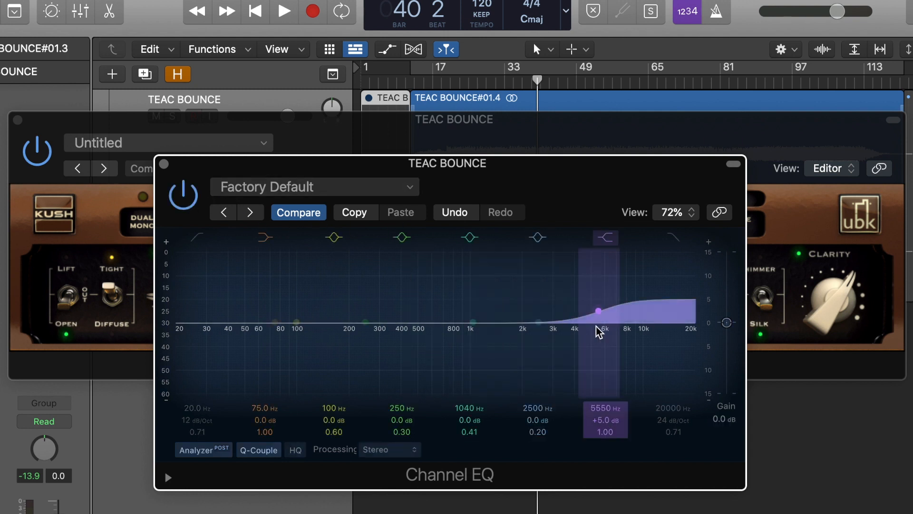
pyautogui.moveTo(668, 193); pyautogui.dragTo(530, 189)
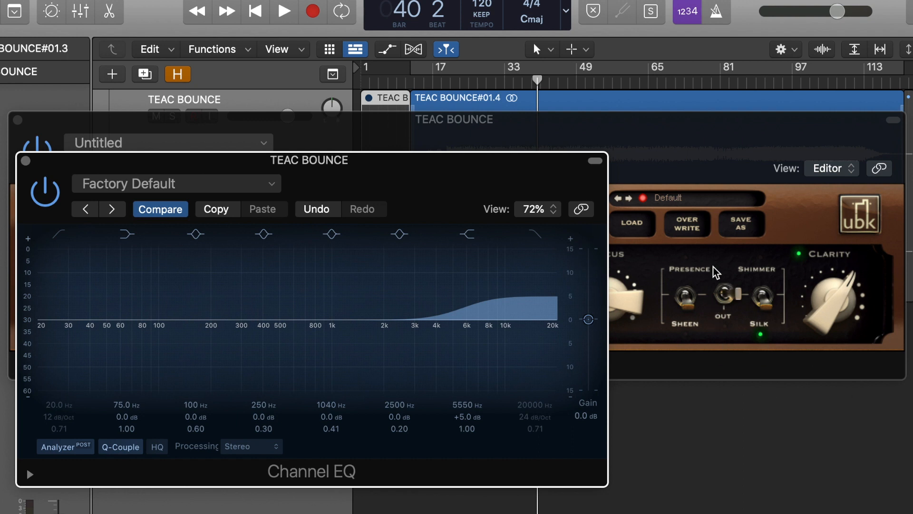
pyautogui.click(38, 192)
pyautogui.click(26, 161)
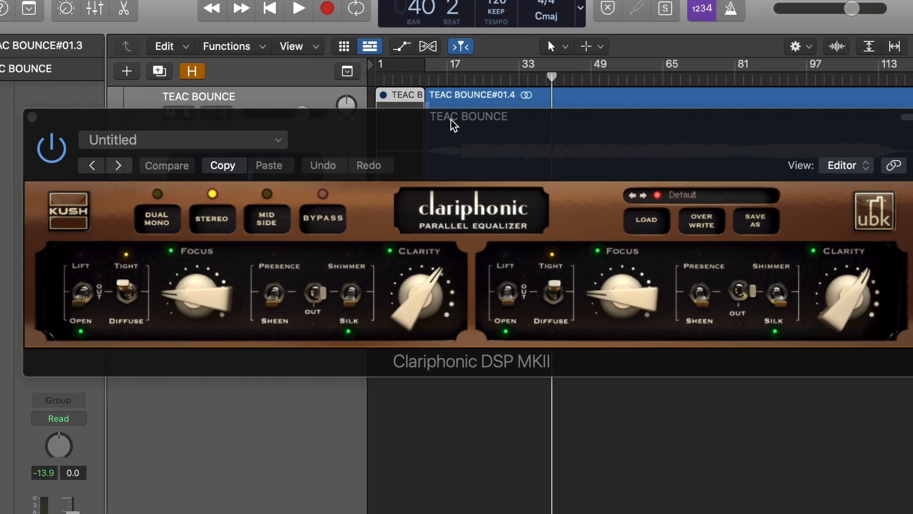
# - Play the mix from an earlier bar and compare it with Clariphonic bypassed and engaged, then stop playback
pyautogui.press('space')
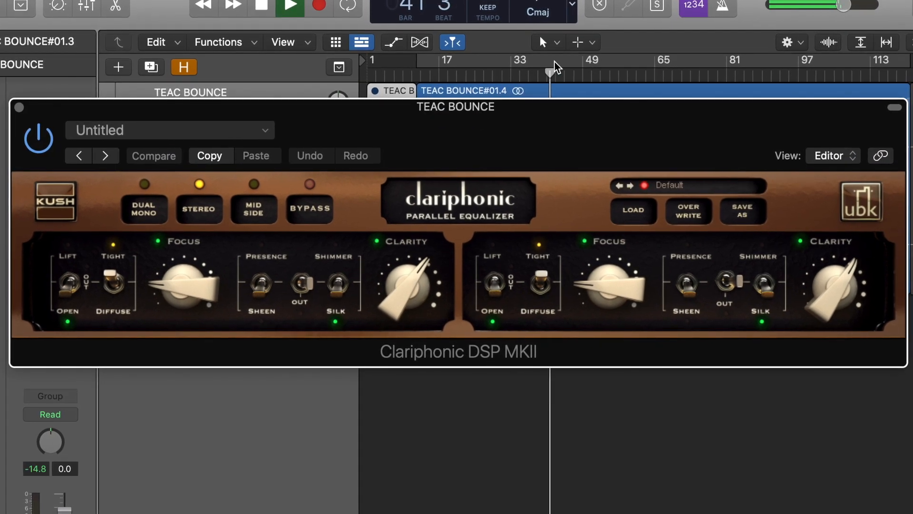
pyautogui.click(505, 73)
pyautogui.click(428, 142)
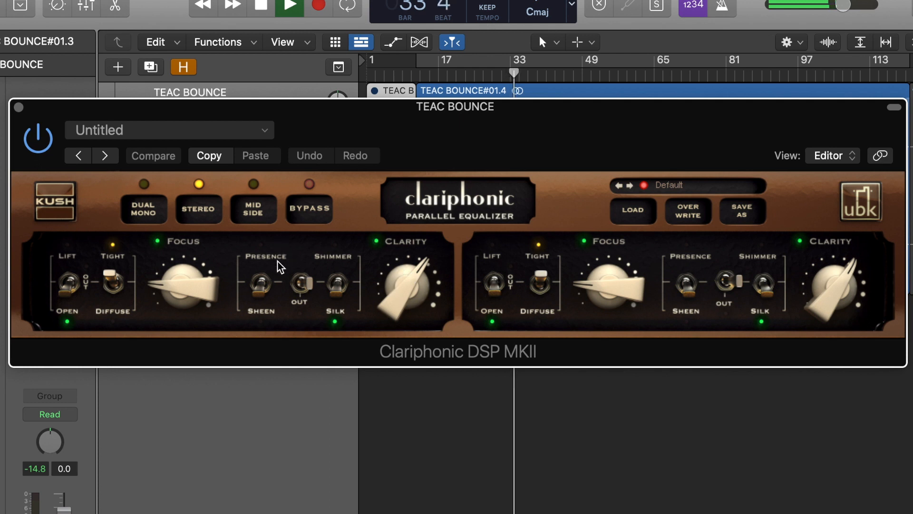
pyautogui.click(309, 215)
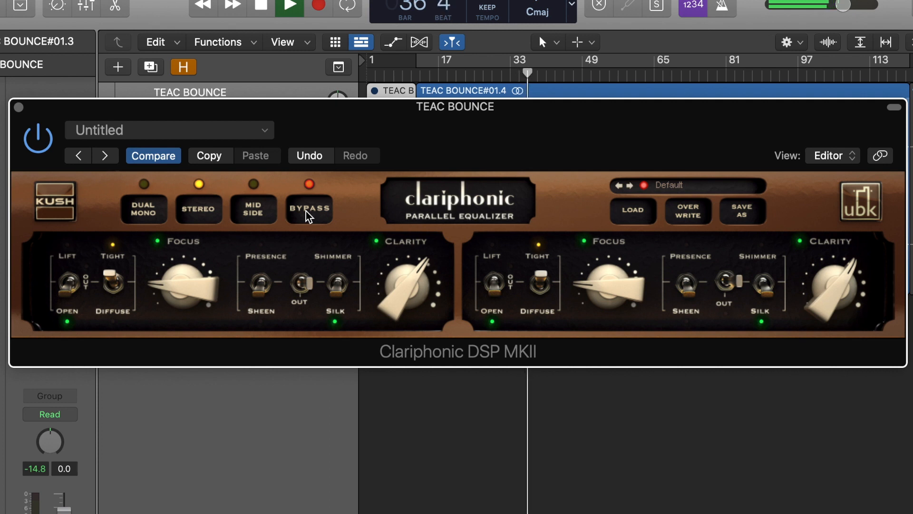
pyautogui.click(309, 215)
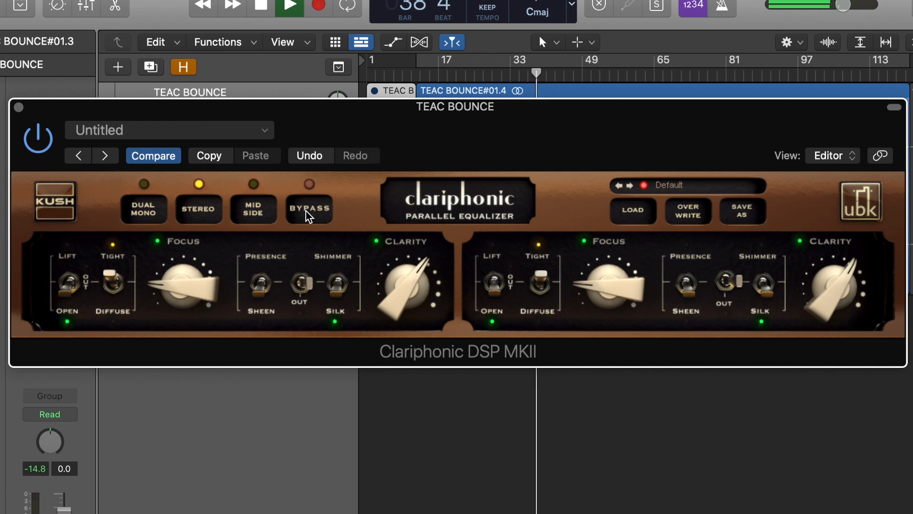
pyautogui.click(308, 215)
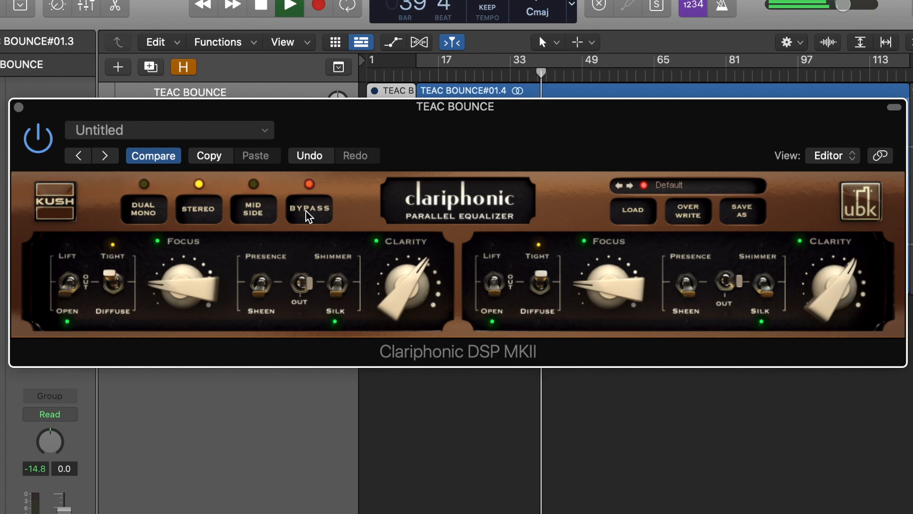
pyautogui.click(308, 215)
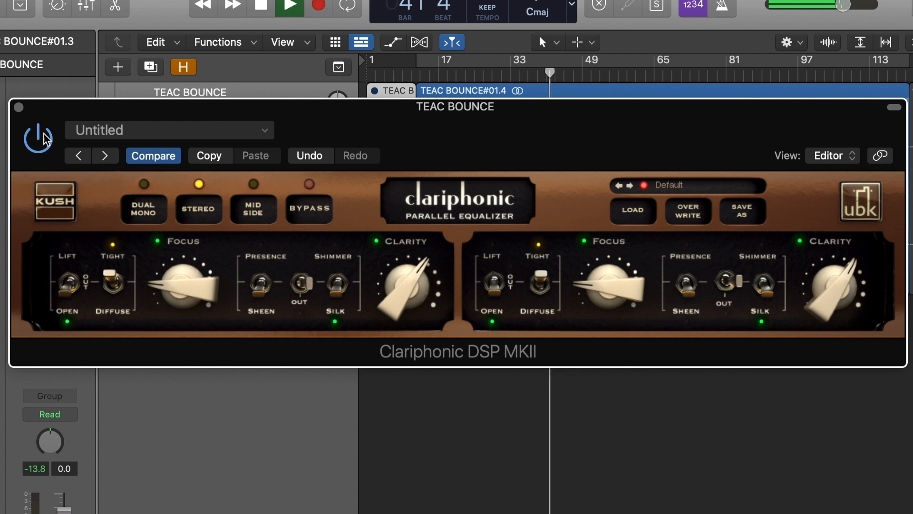
pyautogui.press('space')
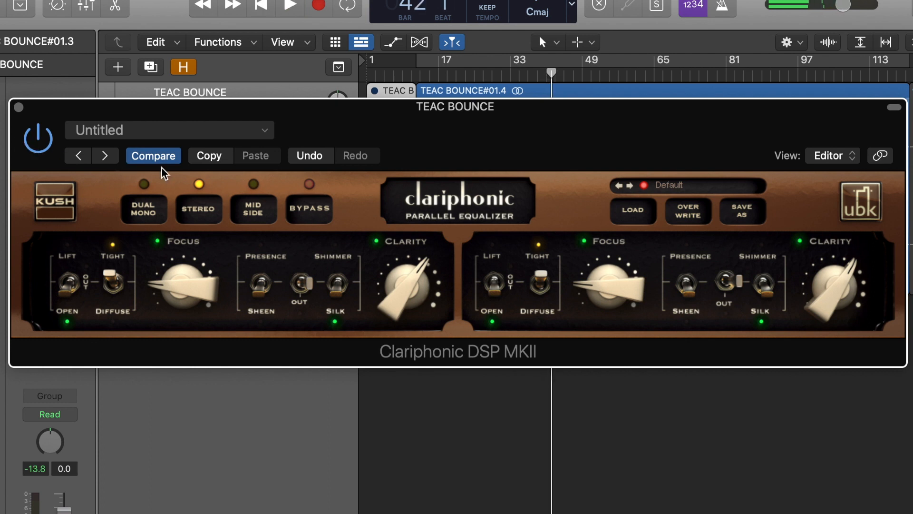
# - Play from bar 29 while raising Clariphonic's Clarity and Focus, and switch its modes to Lift, Diffuse and Presence
pyautogui.click(493, 75)
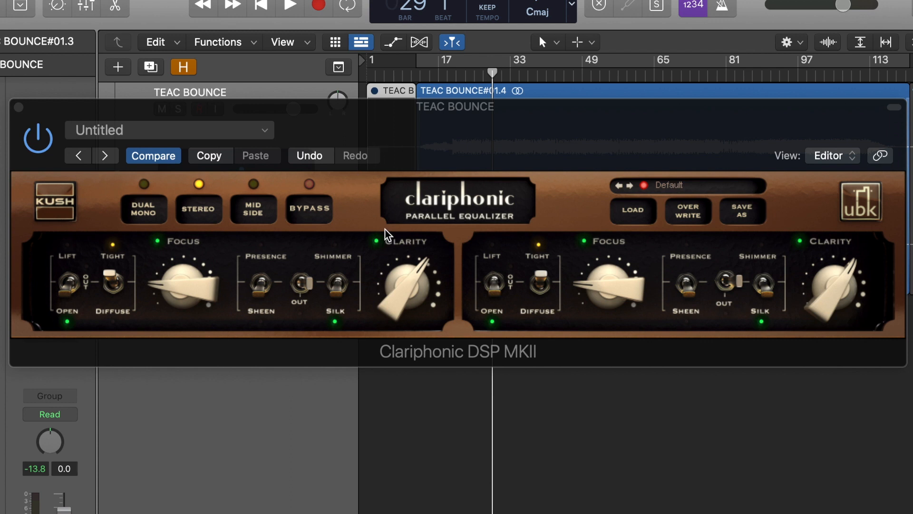
pyautogui.moveTo(432, 121); pyautogui.dragTo(425, 86)
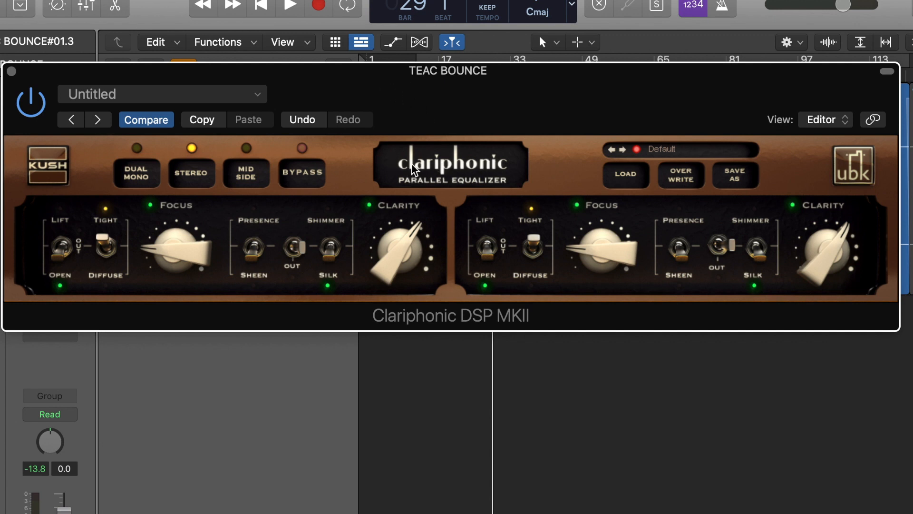
pyautogui.moveTo(423, 77); pyautogui.dragTo(453, 193)
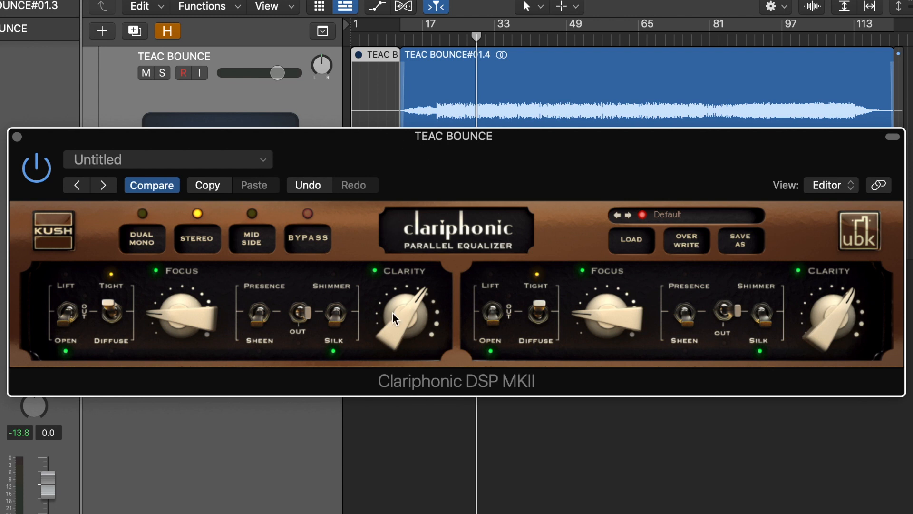
pyautogui.press('space')
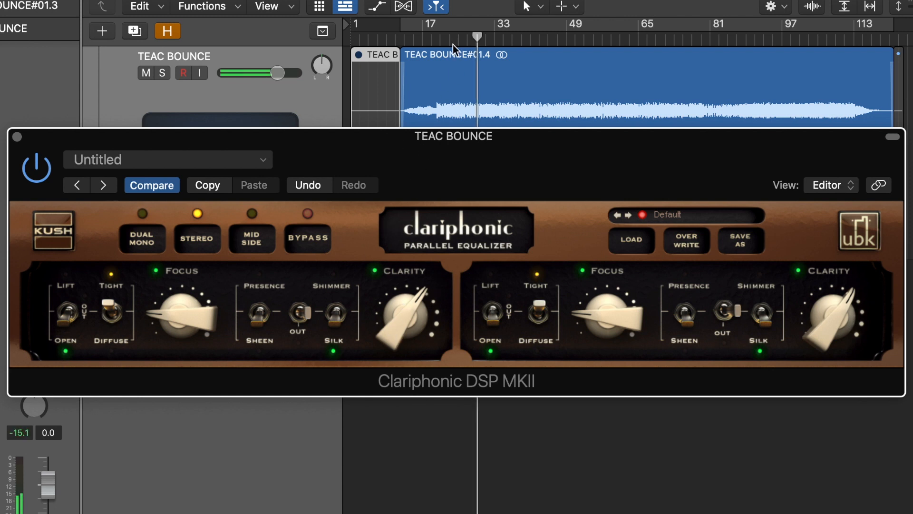
pyautogui.moveTo(400, 333); pyautogui.dragTo(371, 369)
pyautogui.moveTo(389, 317); pyautogui.dragTo(366, 152)
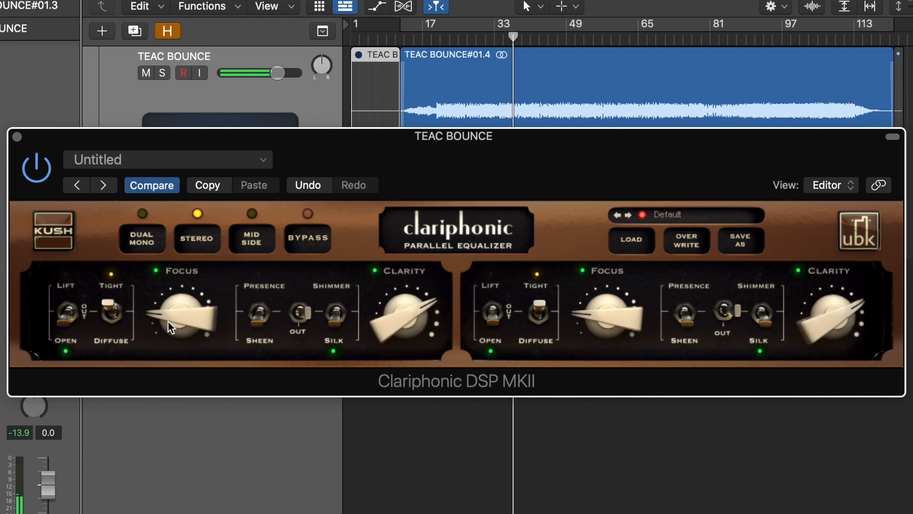
pyautogui.moveTo(170, 320)
pyautogui.mouseDown()
pyautogui.moveTo(150, 144)
pyautogui.moveTo(165, 315)
pyautogui.mouseUp()
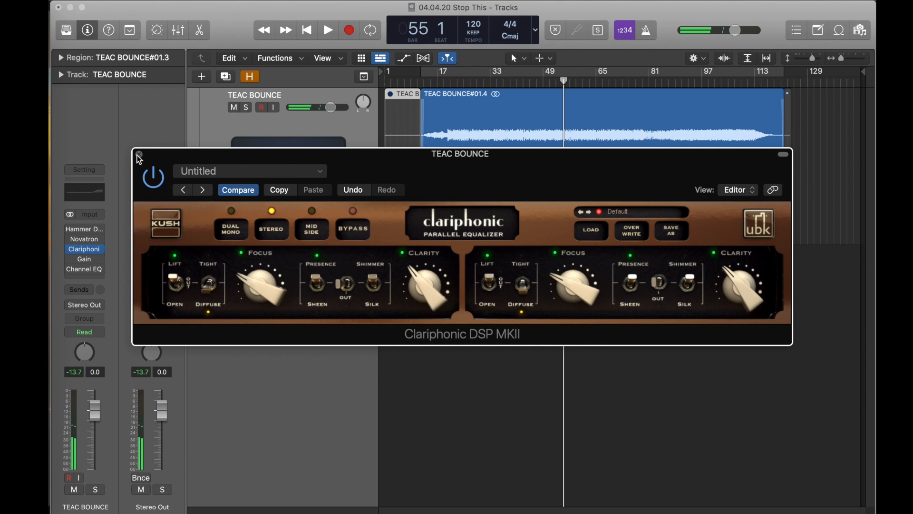
# - Close the Clariphonic window, enable Hammer DSP, Novatron and Gain alongside it, and play the mix from around bar 48
pyautogui.click(139, 155)
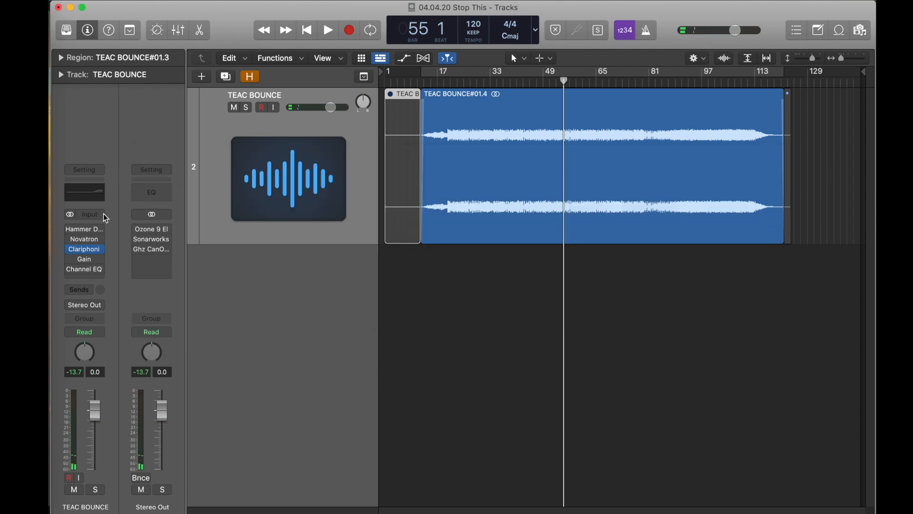
pyautogui.keyDown('shift'); pyautogui.click(72, 232); pyautogui.keyUp('shift')
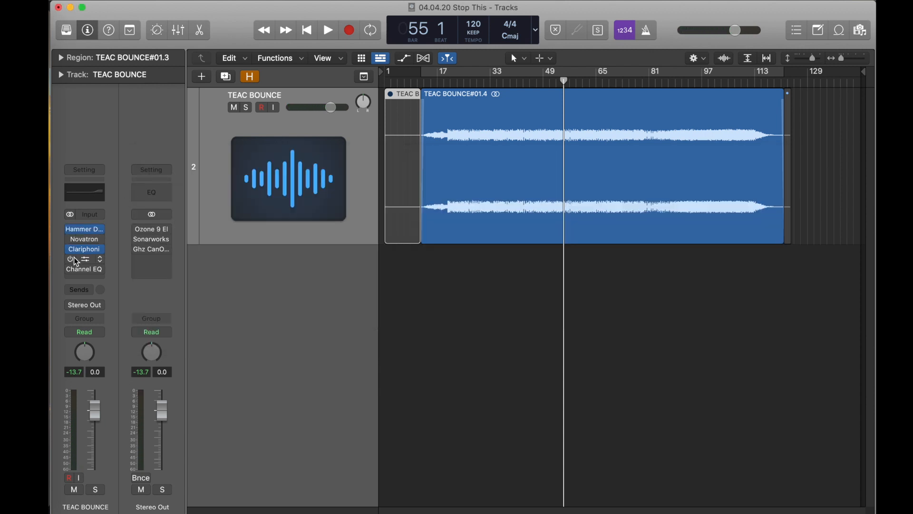
pyautogui.press('space')
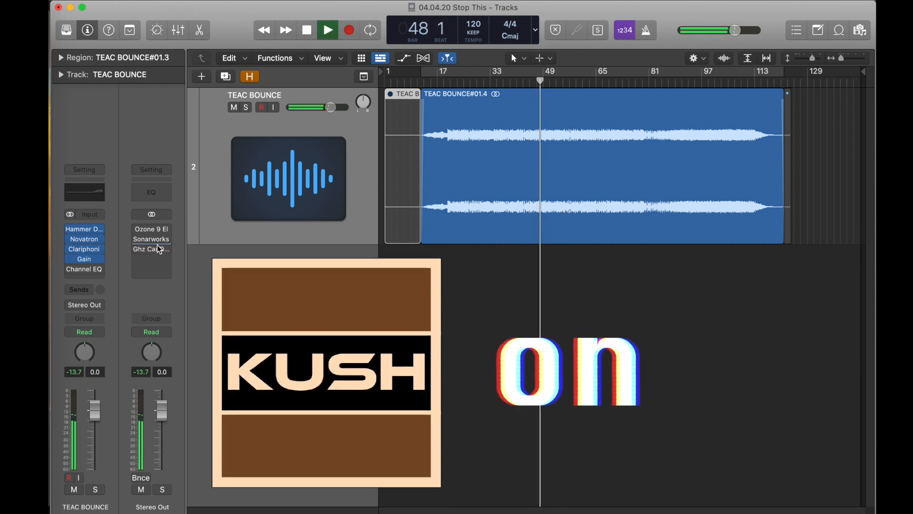
# - Compare the playing mix with Hammer DSP, Novatron, Clariphonic and Gain all bypassed, then re-enable all four
pyautogui.moveTo(71, 231)
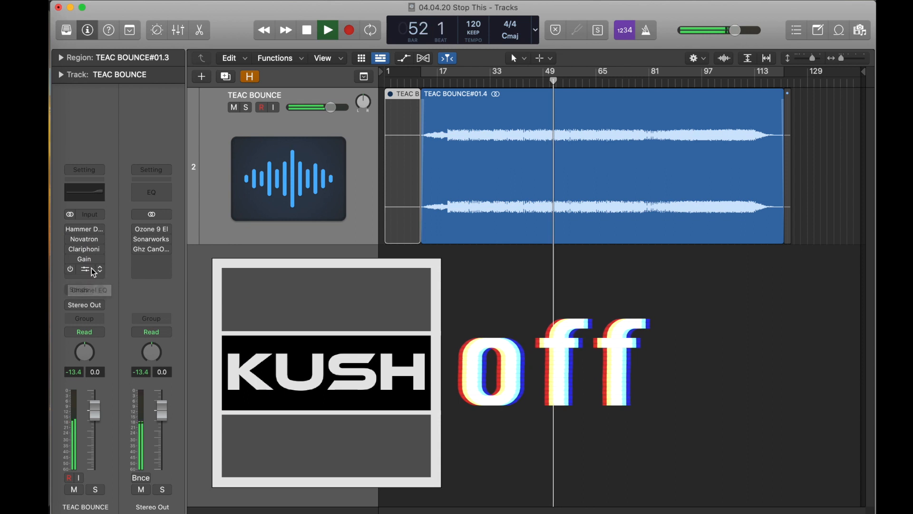
pyautogui.moveTo(76, 253)
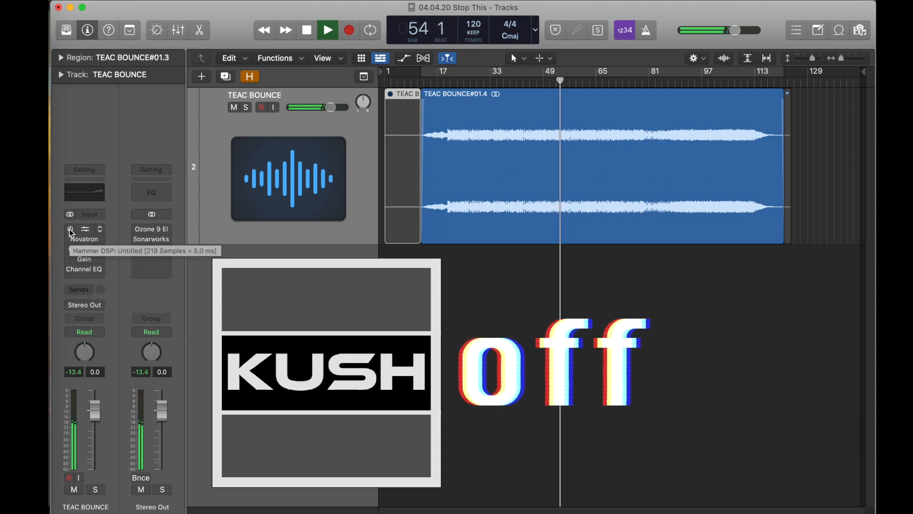
pyautogui.moveTo(70, 230); pyautogui.dragTo(71, 272)
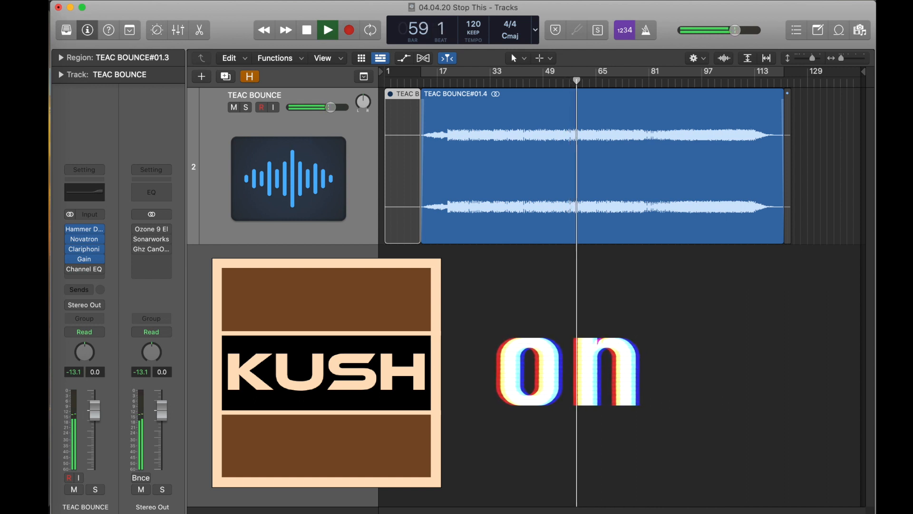
# - Stop playback, then close the Clariphonic window on the TEAC bounce track in Example 2
pyautogui.press('space')
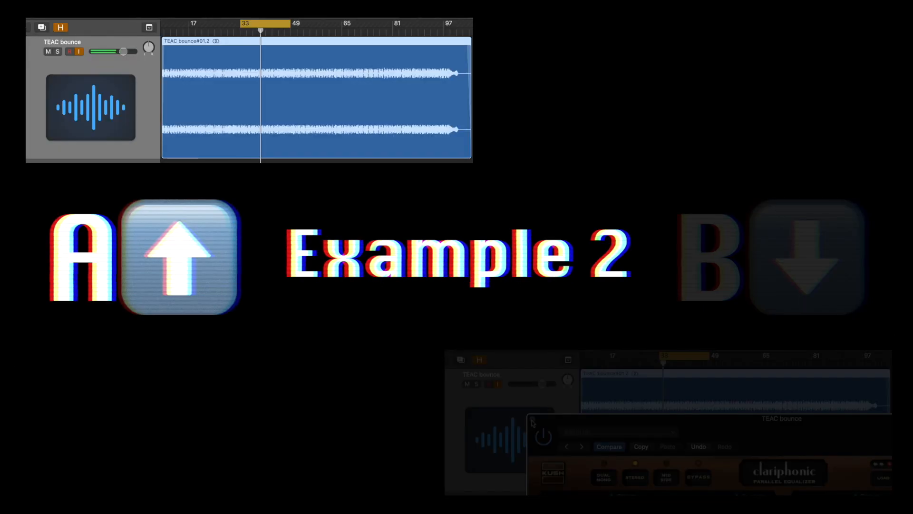
pyautogui.click(533, 421)
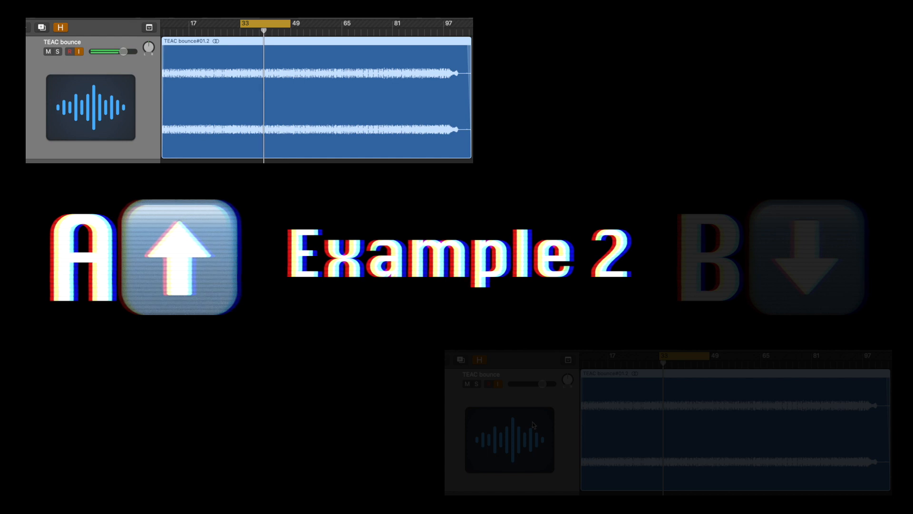